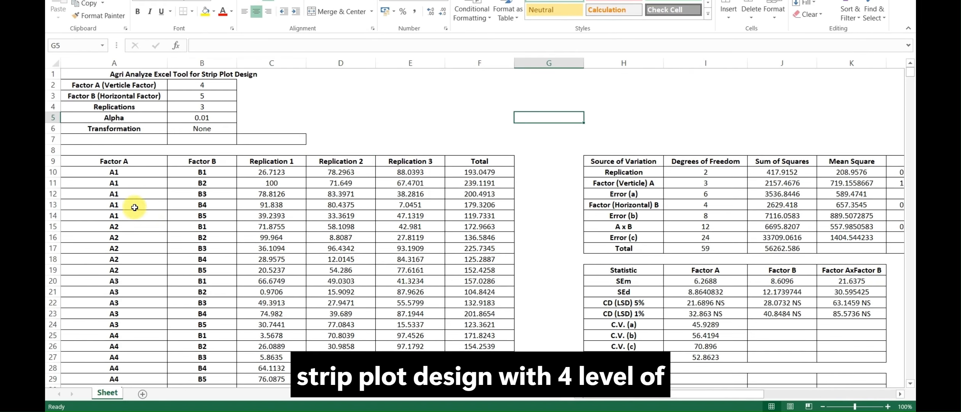
# Review the Factor A, Factor B and replication settings, and select the dummy data in the three replication columns
pyautogui.click(202, 84)
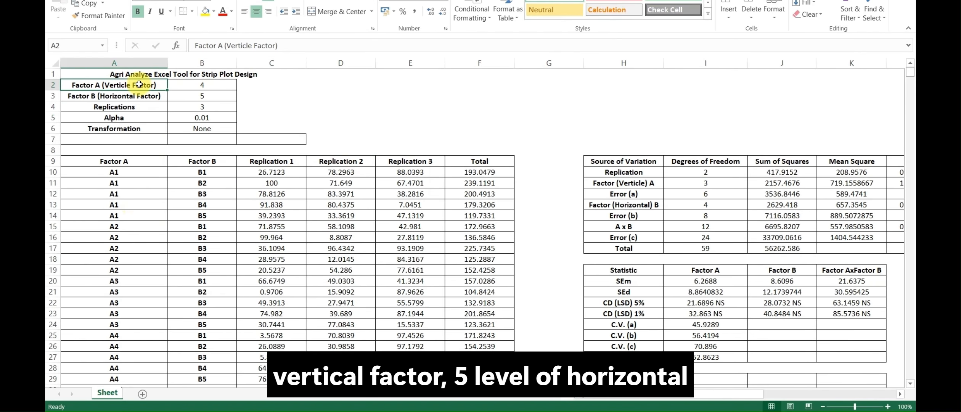
pyautogui.click(210, 97)
pyautogui.click(141, 99)
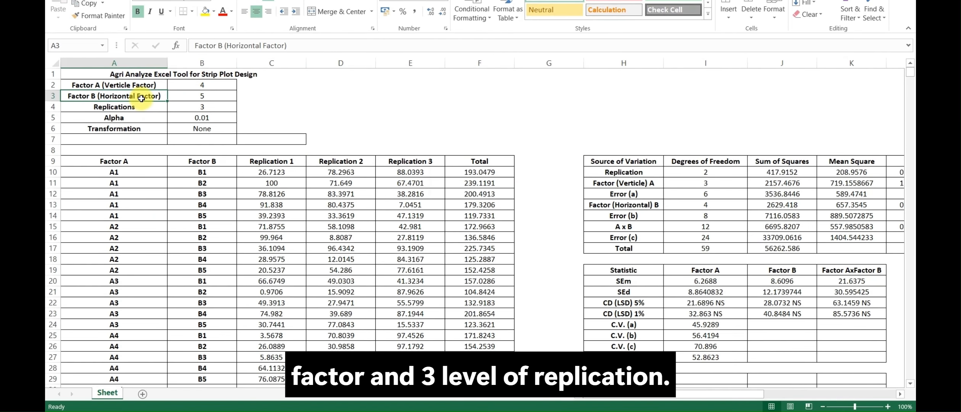
pyautogui.click(143, 108)
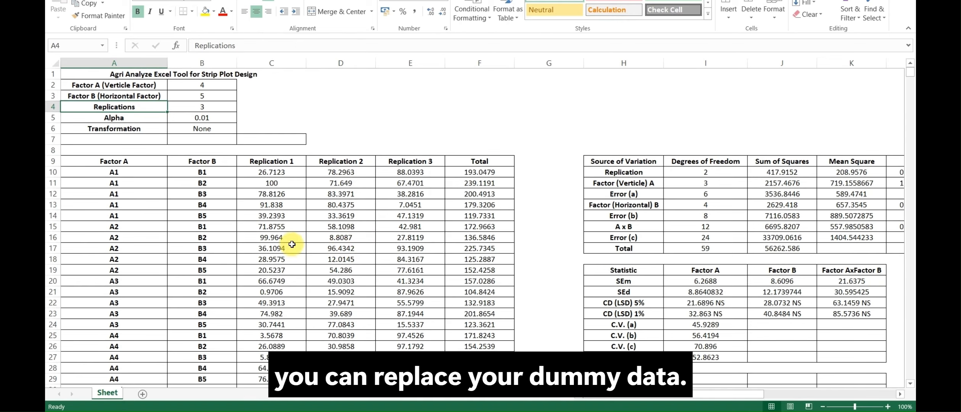
pyautogui.moveTo(252, 171); pyautogui.dragTo(422, 366)
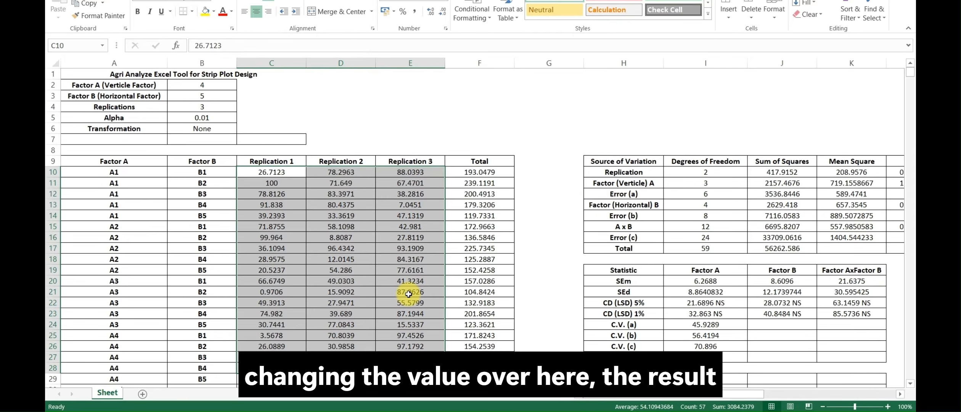
# Change the Replication 1 value for treatment A1 B3 in cell C12 to 52
pyautogui.click(282, 195)
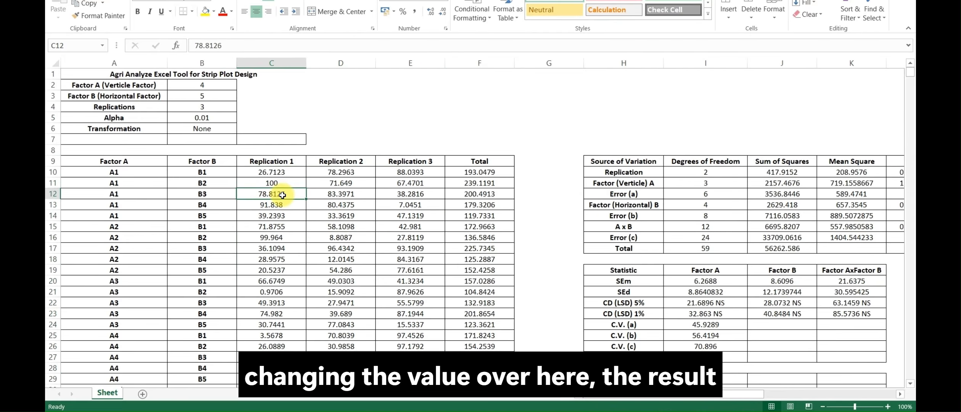
pyautogui.write('52')
pyautogui.press('Return')
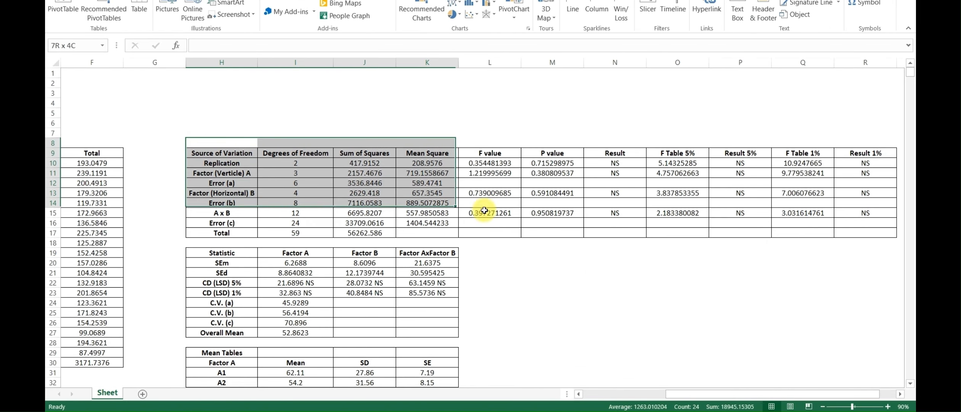
# Examine the strip plot ANOVA table and its sources of variation, from Replication through Error (c)
pyautogui.moveTo(423, 208); pyautogui.dragTo(801, 232)
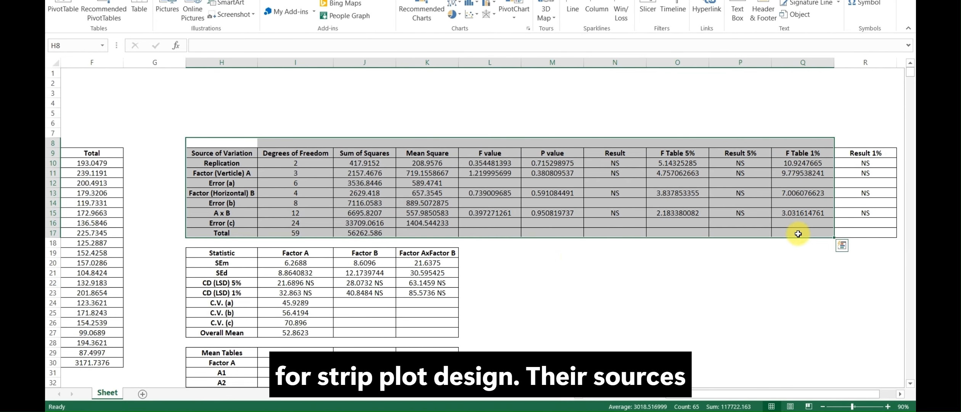
pyautogui.click(239, 164)
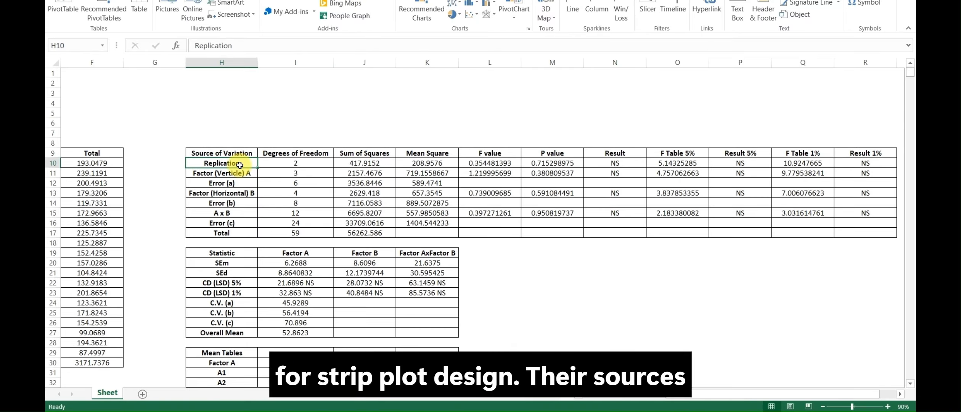
pyautogui.click(247, 175)
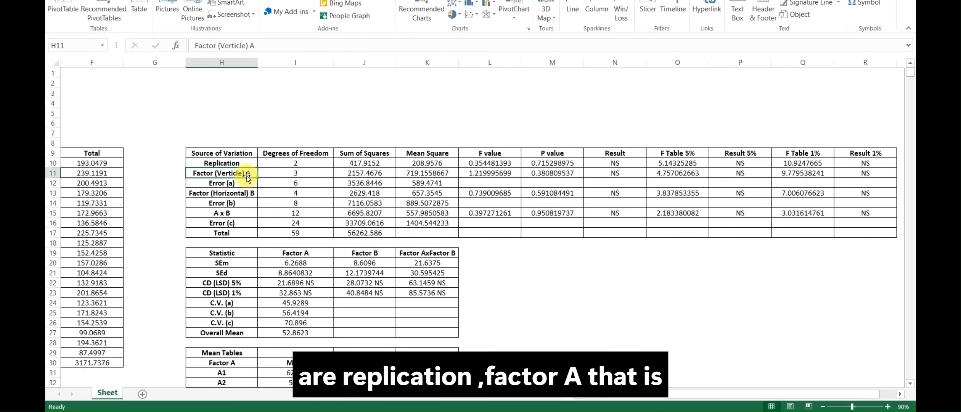
pyautogui.click(245, 184)
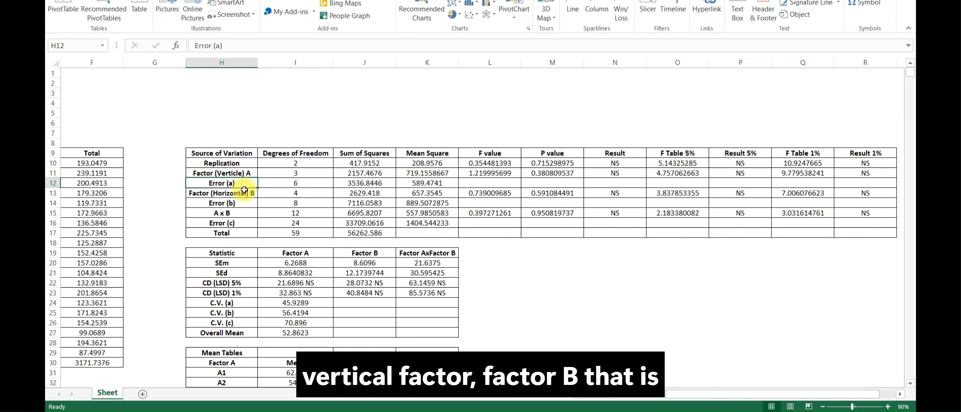
pyautogui.click(243, 194)
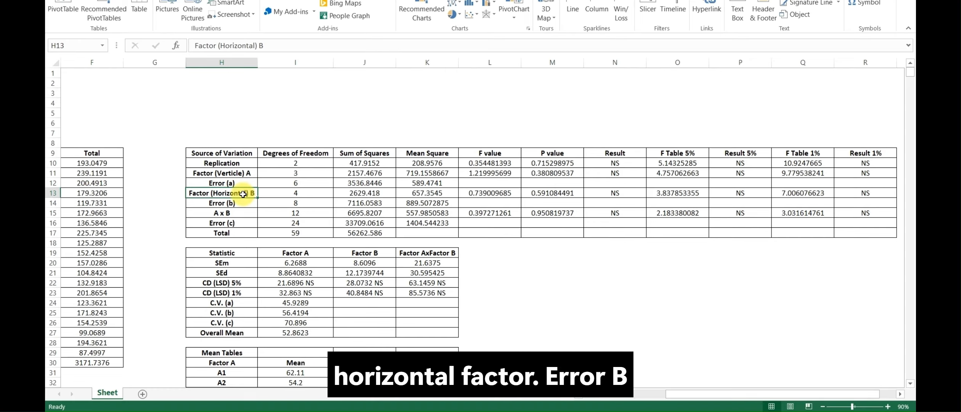
pyautogui.click(244, 204)
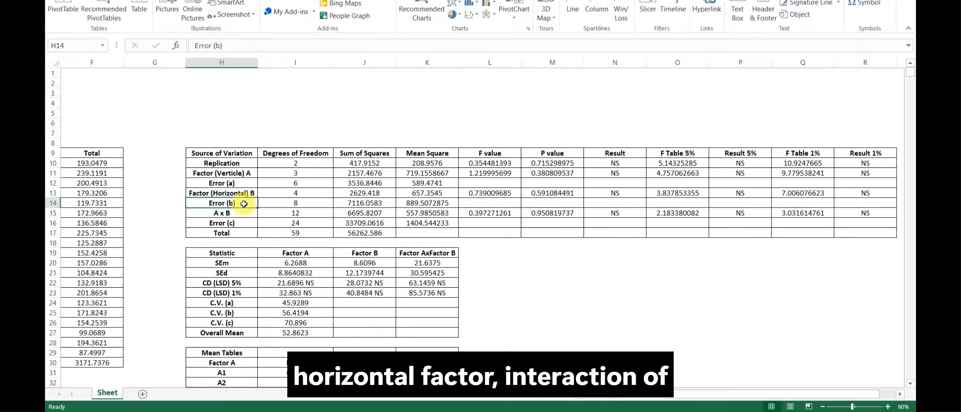
pyautogui.click(244, 212)
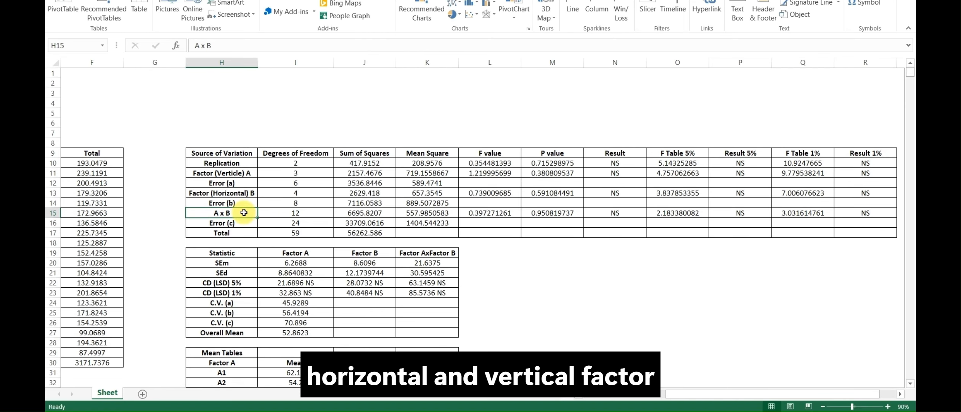
pyautogui.click(241, 225)
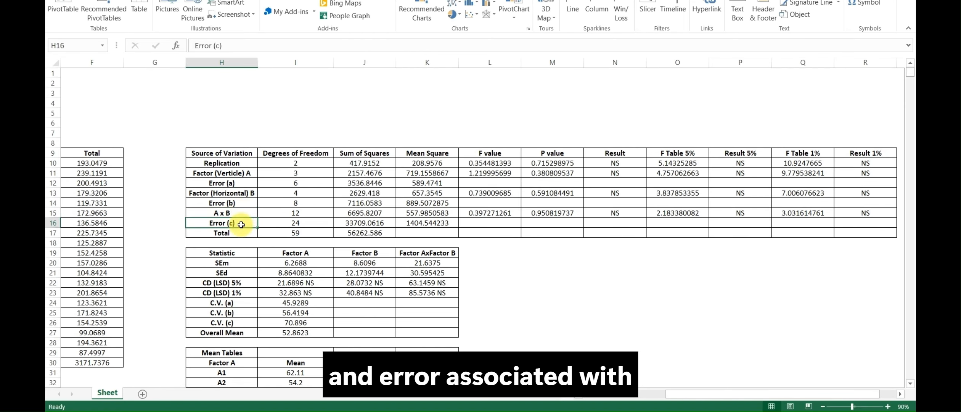
# Examine the ANOVA column headings from Degrees of Freedom through F value, P value and the 5% and 1% results
pyautogui.click(306, 152)
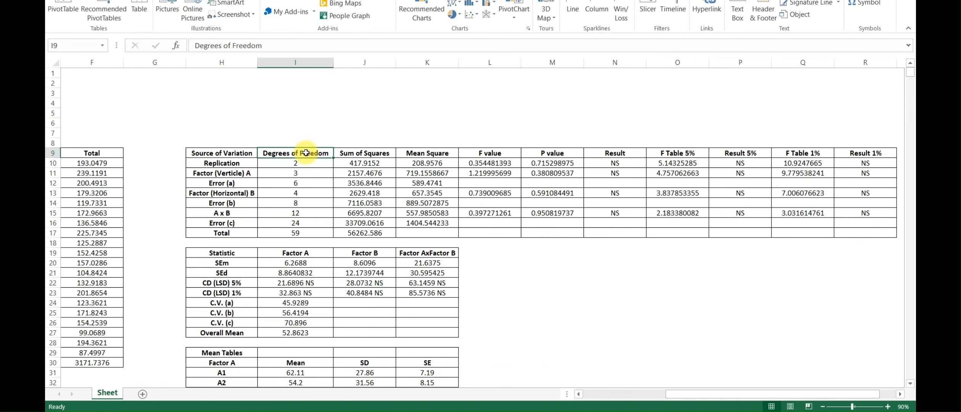
pyautogui.click(369, 154)
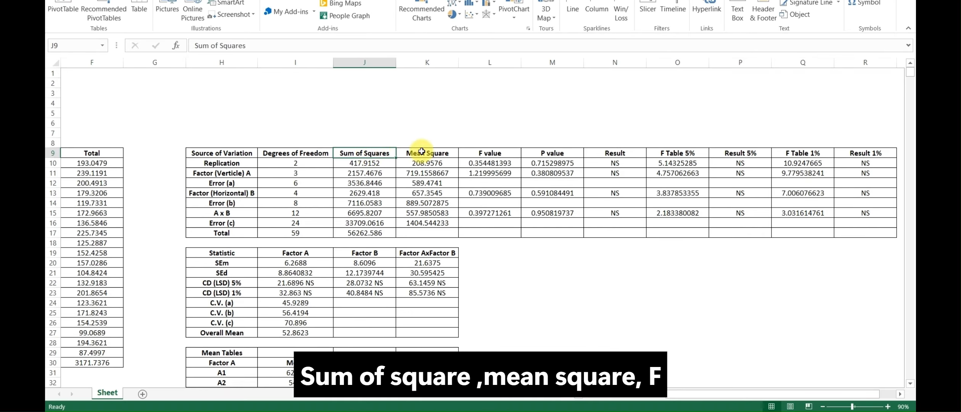
pyautogui.click(451, 154)
pyautogui.click(471, 153)
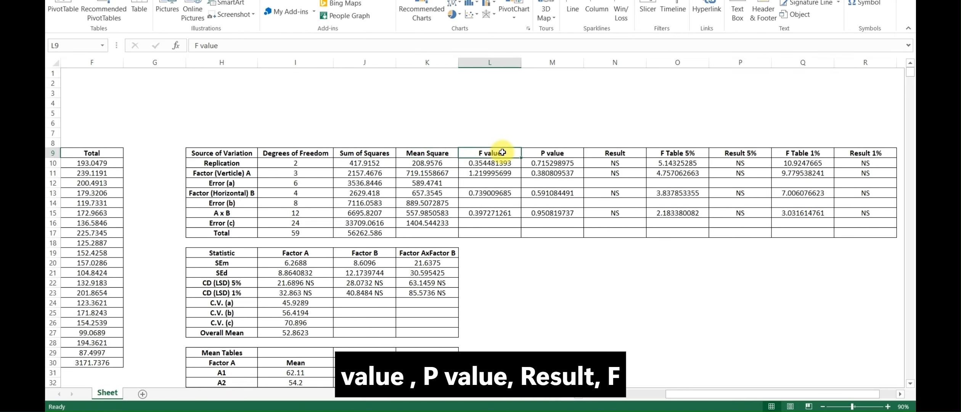
pyautogui.click(567, 152)
pyautogui.click(618, 153)
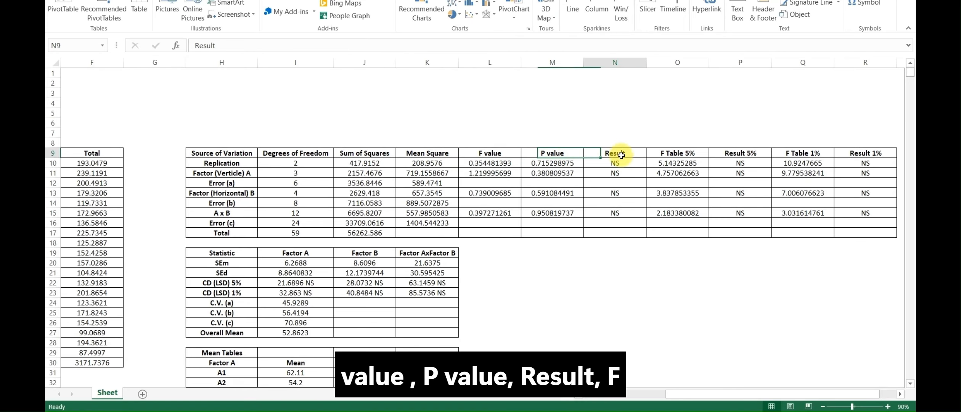
pyautogui.click(675, 153)
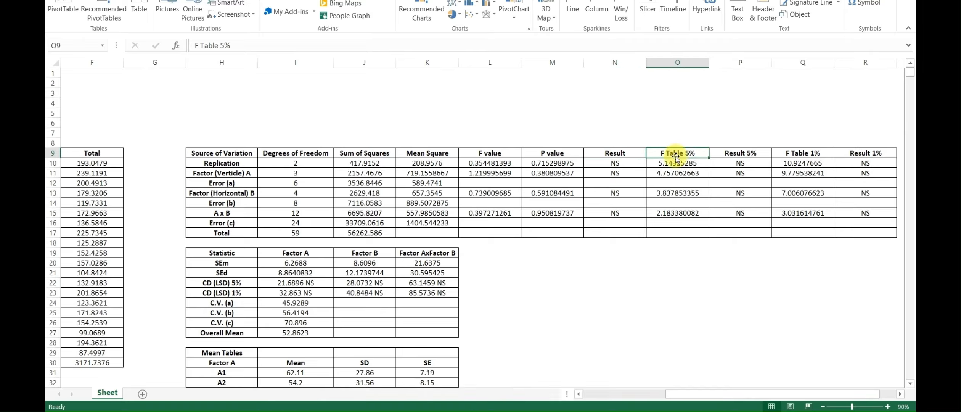
pyautogui.click(745, 153)
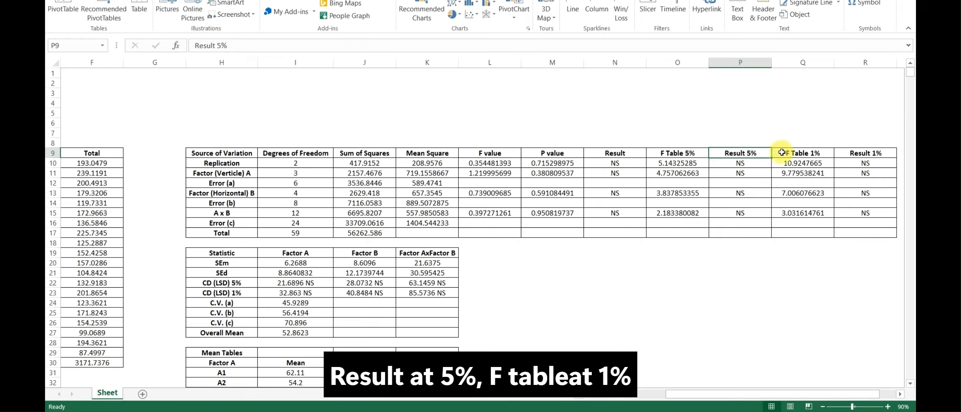
pyautogui.click(818, 154)
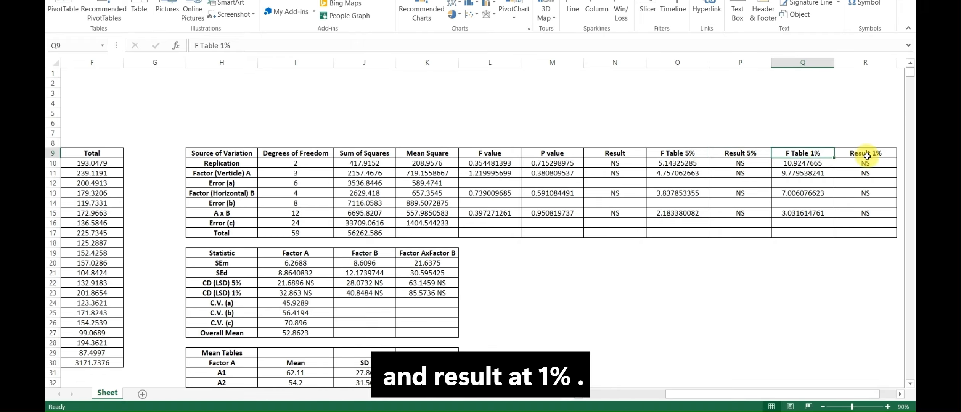
pyautogui.click(867, 155)
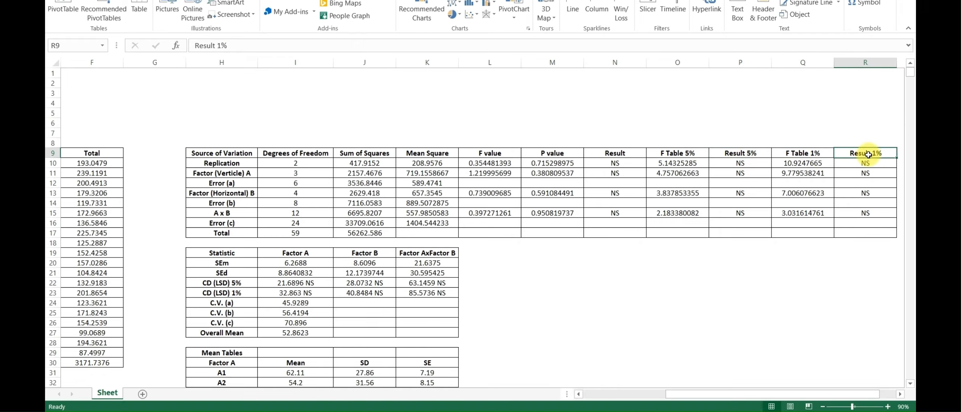
# Examine the statistics table's SEm, SEd, CD, C.V. and overall mean rows for Factor A, Factor B and their interaction
pyautogui.scroll(-2, 217, 243)
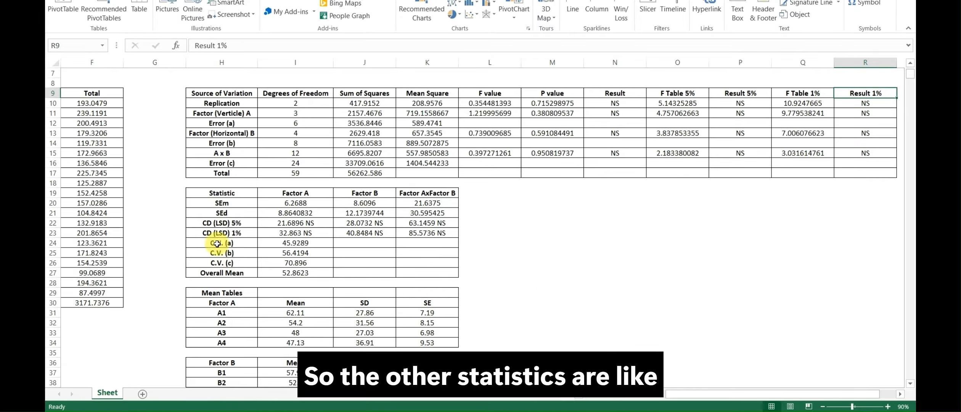
pyautogui.click(230, 205)
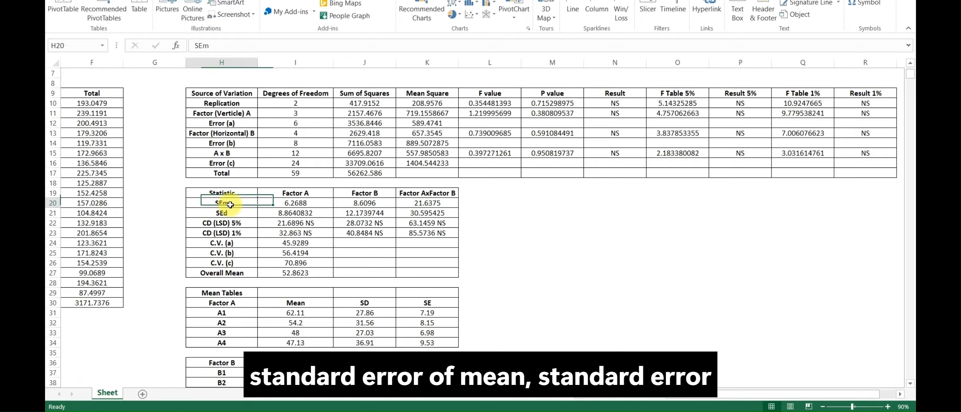
pyautogui.click(232, 215)
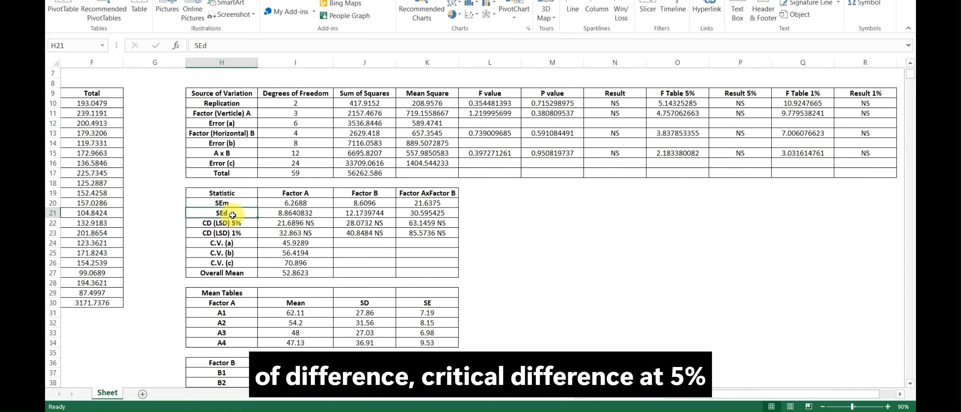
pyautogui.click(234, 224)
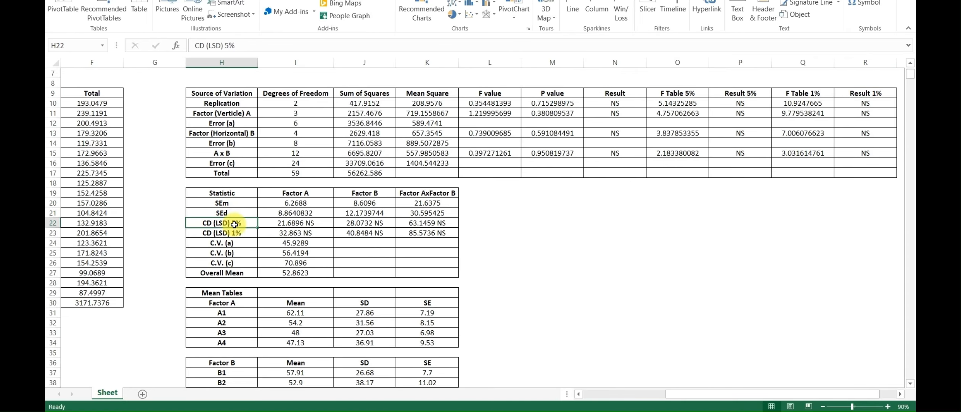
pyautogui.click(236, 235)
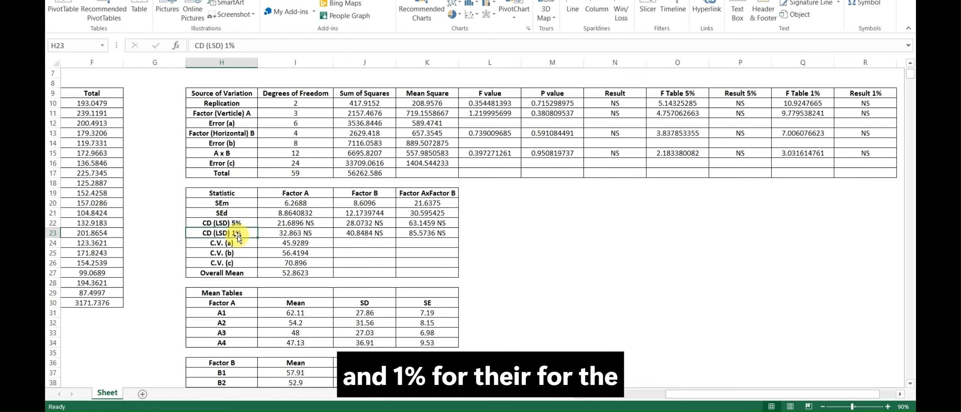
pyautogui.click(297, 195)
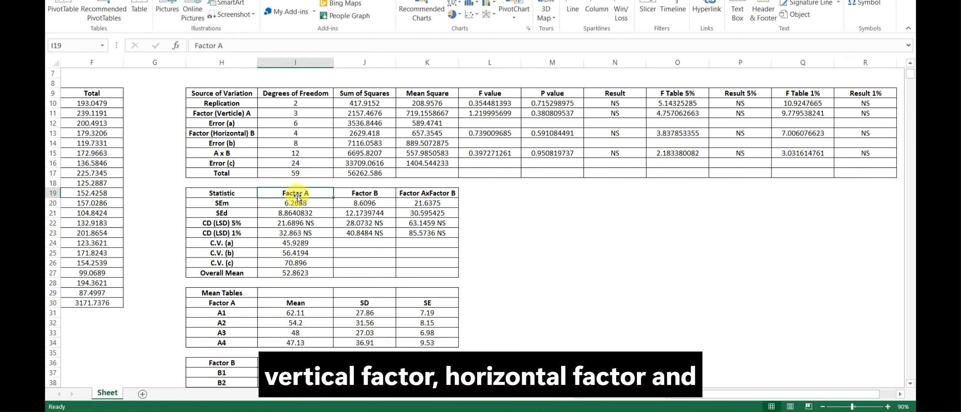
pyautogui.click(378, 192)
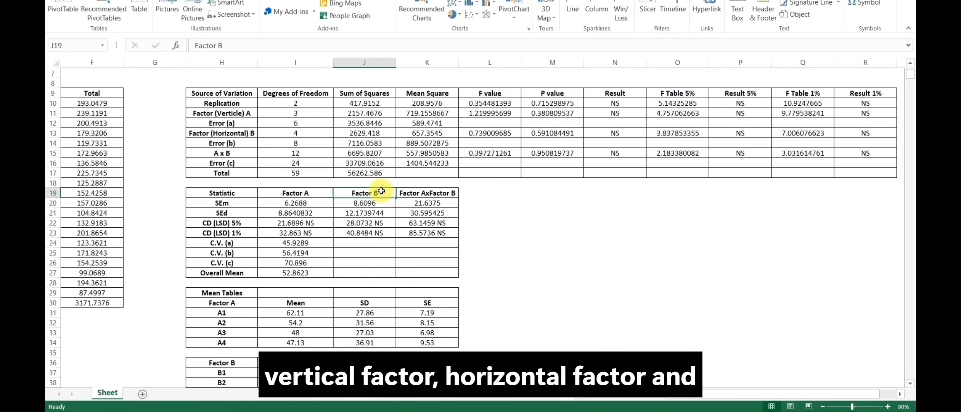
pyautogui.click(417, 194)
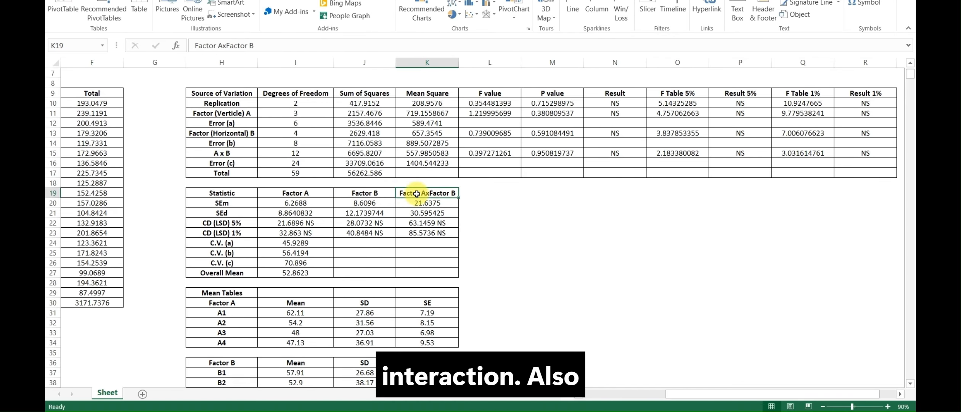
pyautogui.click(228, 253)
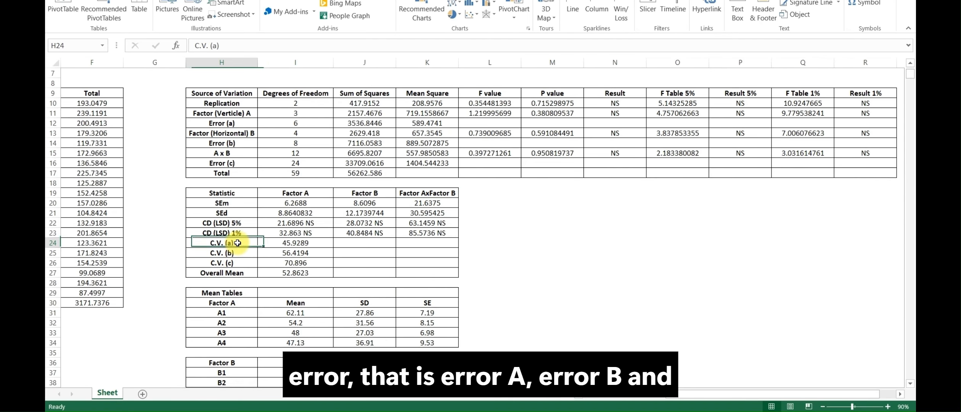
pyautogui.click(240, 265)
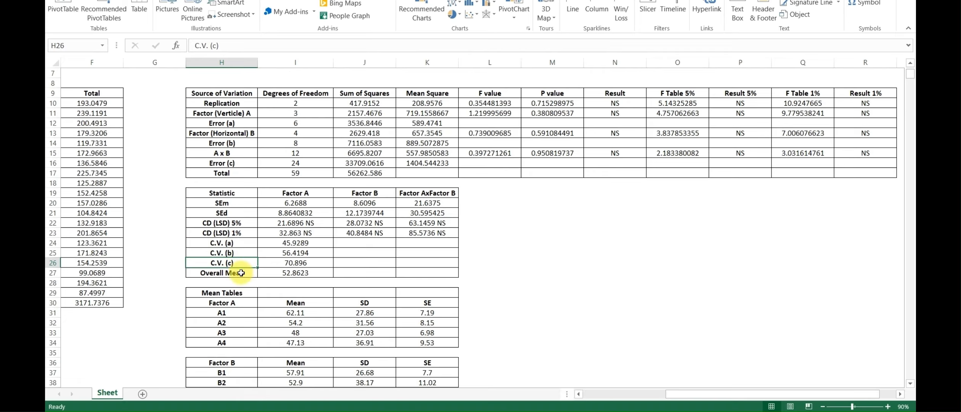
pyautogui.click(241, 272)
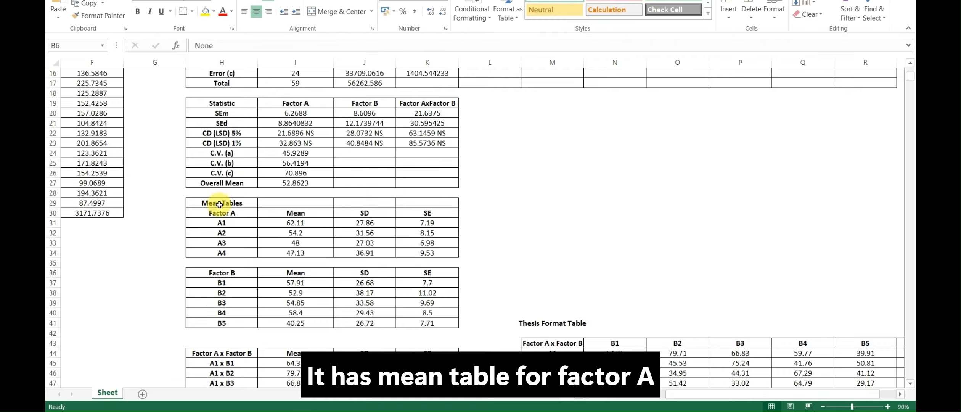
# Examine the mean tables for Factor A, Factor B and their interaction, including the Mean, SD and SE columns
pyautogui.click(231, 212)
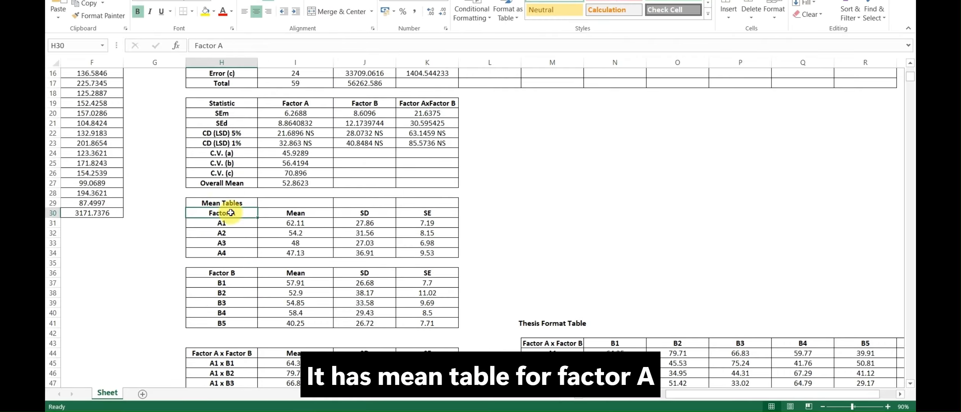
pyautogui.click(231, 271)
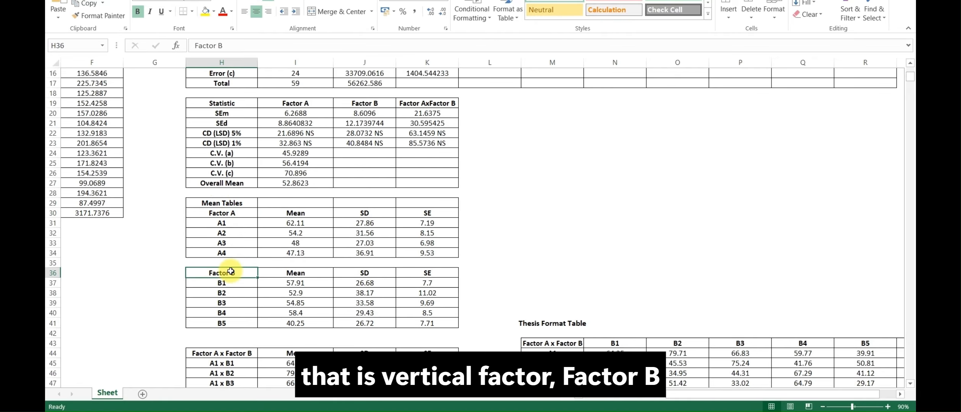
pyautogui.scroll(-2, 229, 282)
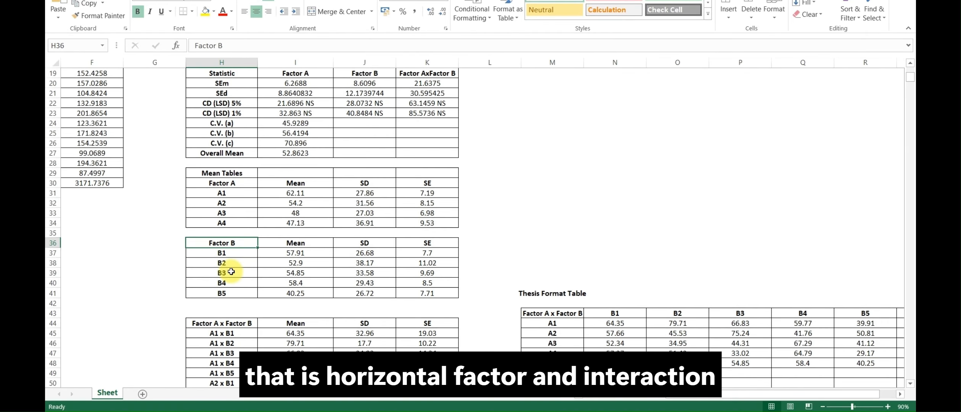
pyautogui.click(226, 292)
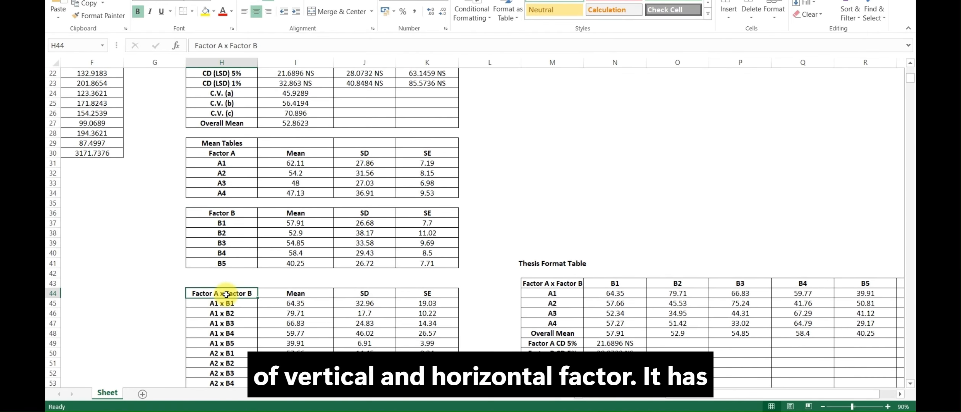
pyautogui.click(300, 156)
pyautogui.click(362, 155)
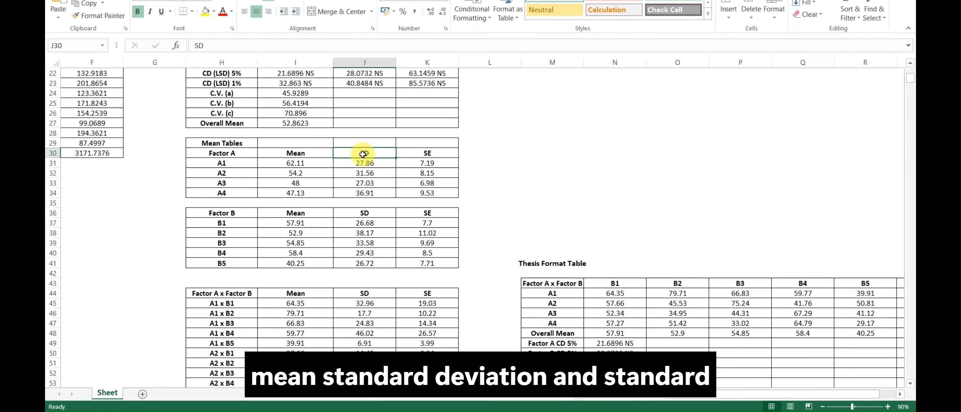
pyautogui.click(426, 157)
# Examine the Thesis Format Table of Factor A x Factor B means through its Overall Mean column
pyautogui.scroll(-2, 629, 294)
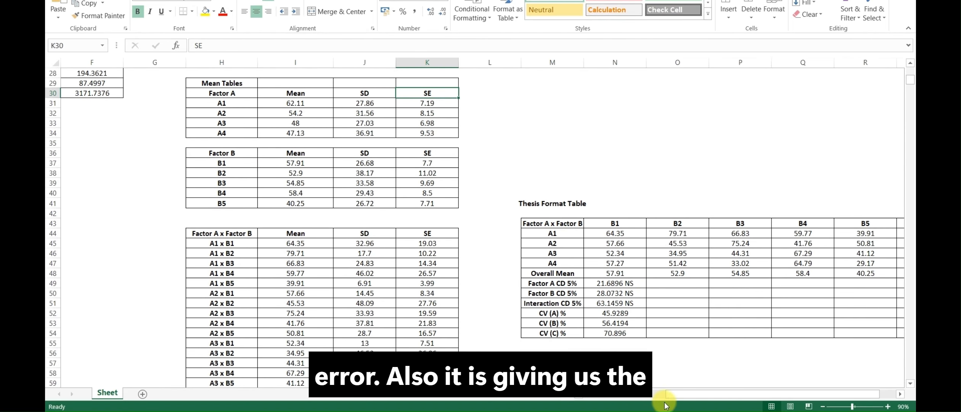
pyautogui.moveTo(691, 394); pyautogui.dragTo(707, 396)
pyautogui.click(608, 233)
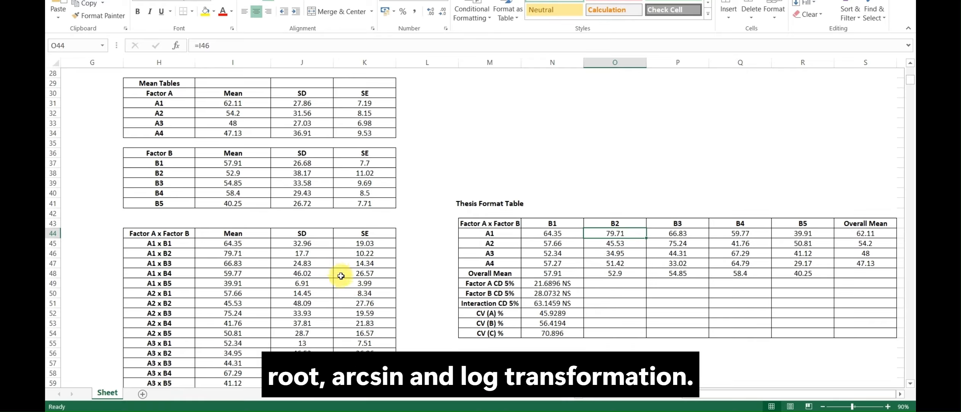
# Set the Alpha value in cell B5 to 0.01
pyautogui.moveTo(724, 396); pyautogui.dragTo(589, 399)
pyautogui.scroll(9, 324, 225)
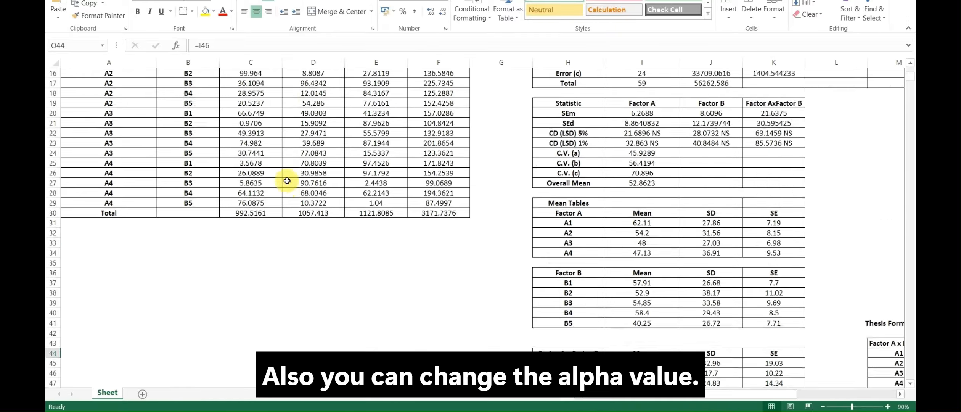
pyautogui.click(193, 115)
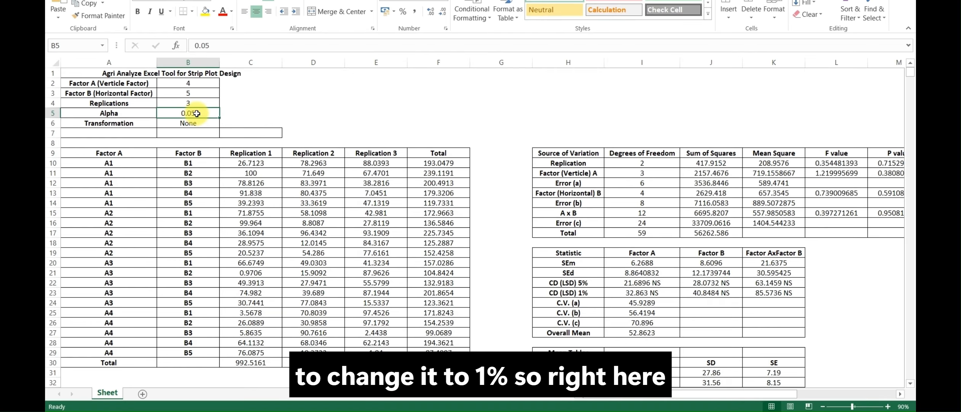
pyautogui.write('0.01')
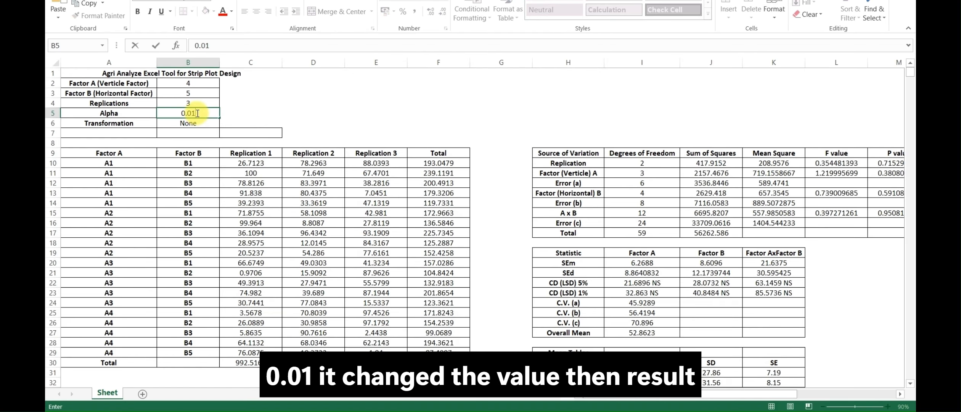
pyautogui.press('Return')
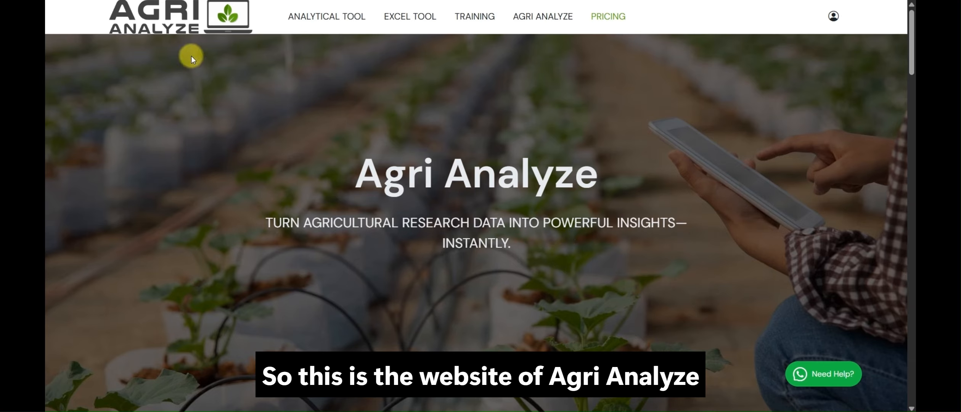
# On the Agri Analyze website, open the Strip Plot Design Excel Tool from the design of experiments Excel tools
pyautogui.moveTo(400, 23)
pyautogui.moveTo(402, 49)
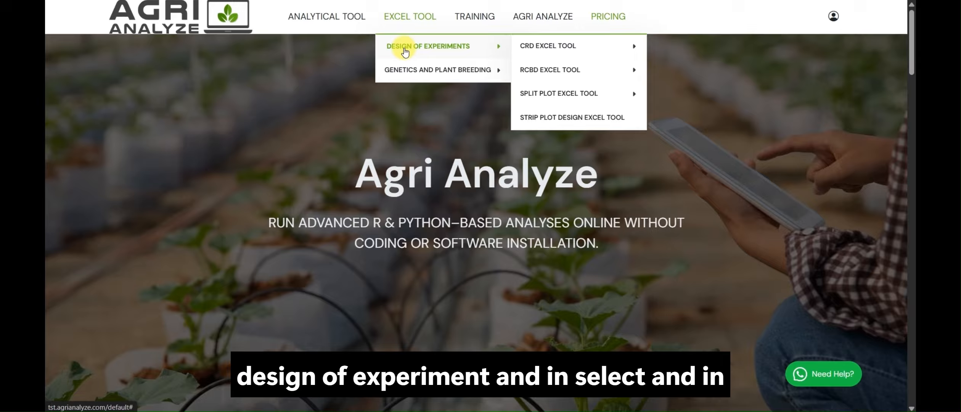
pyautogui.click(590, 118)
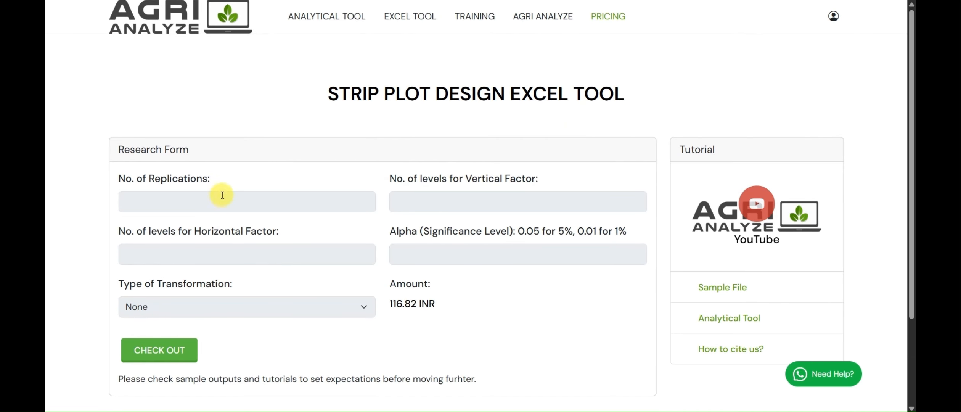
# Fill in the research form with 3 replications, 4 vertical factor levels, 5 horizontal factor levels and alpha 0.05
pyautogui.click(170, 202)
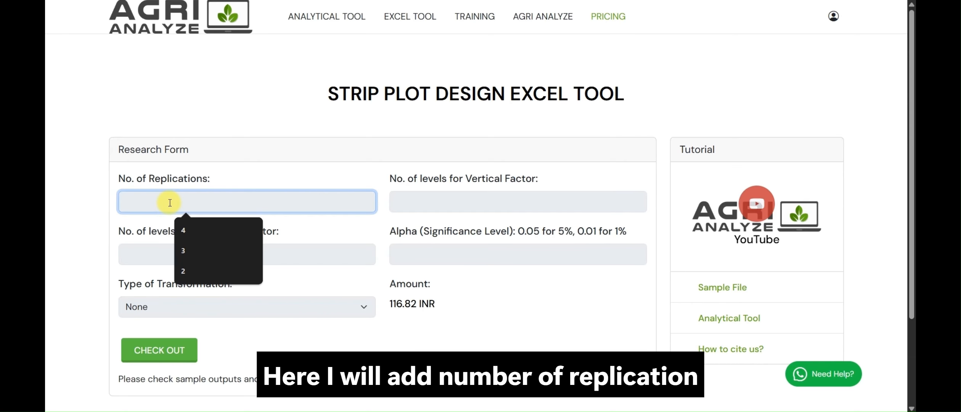
pyautogui.click(197, 249)
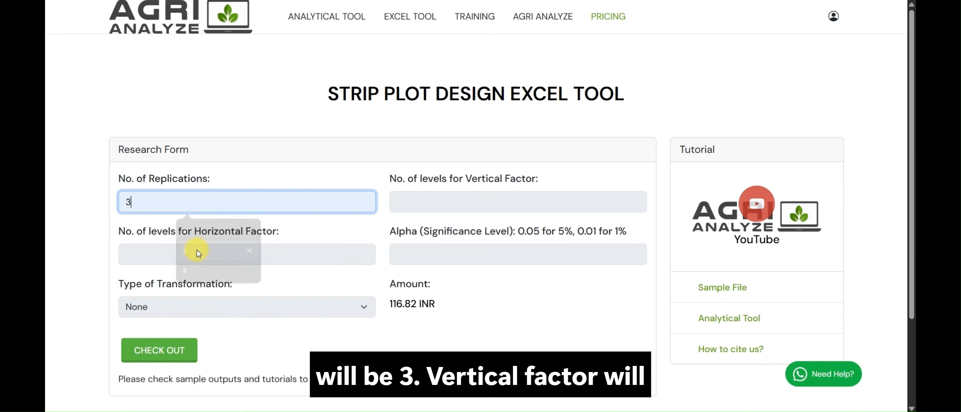
pyautogui.click(423, 200)
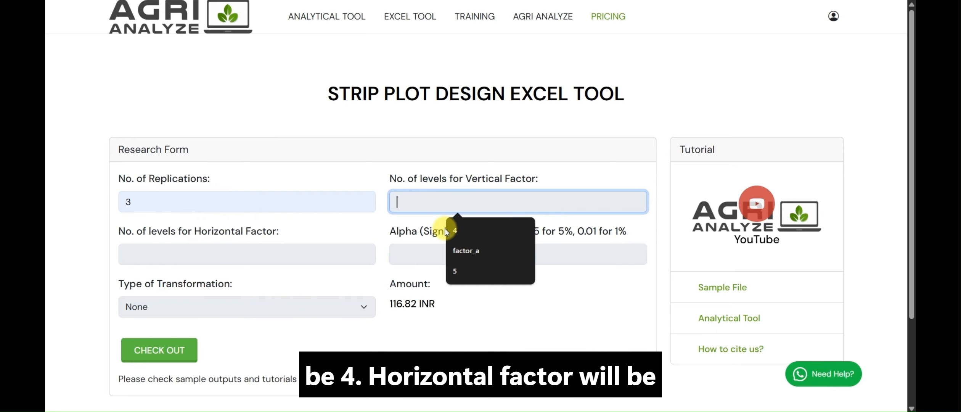
pyautogui.write('4')
pyautogui.click(229, 249)
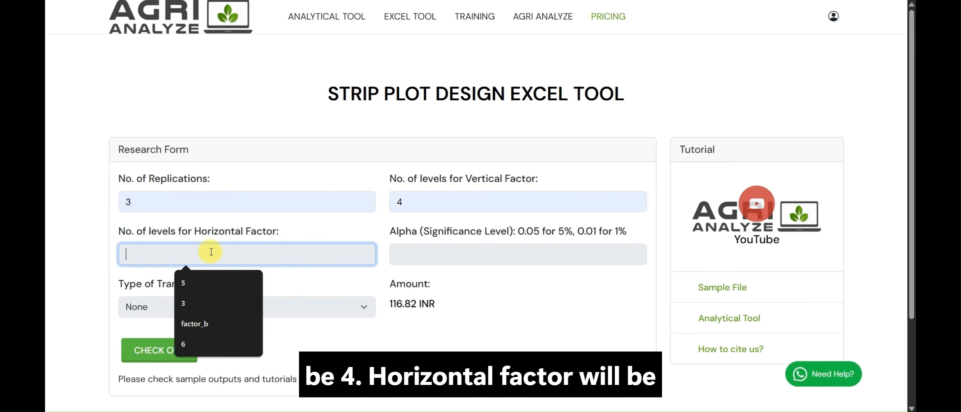
pyautogui.click(207, 285)
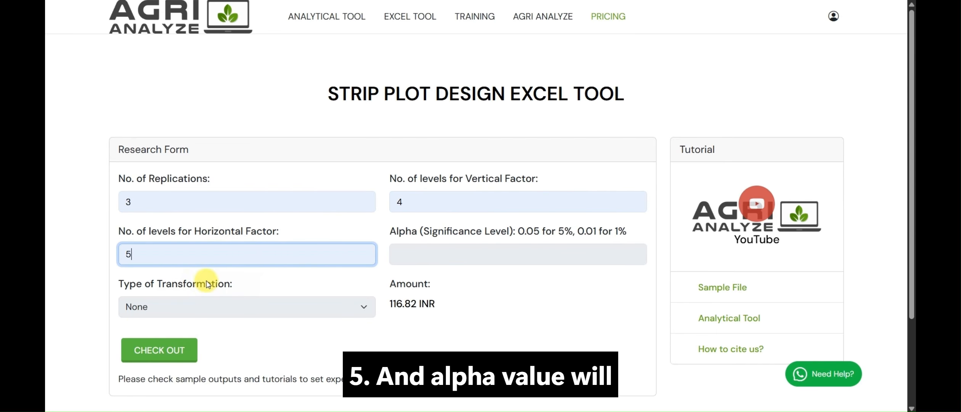
pyautogui.click(424, 255)
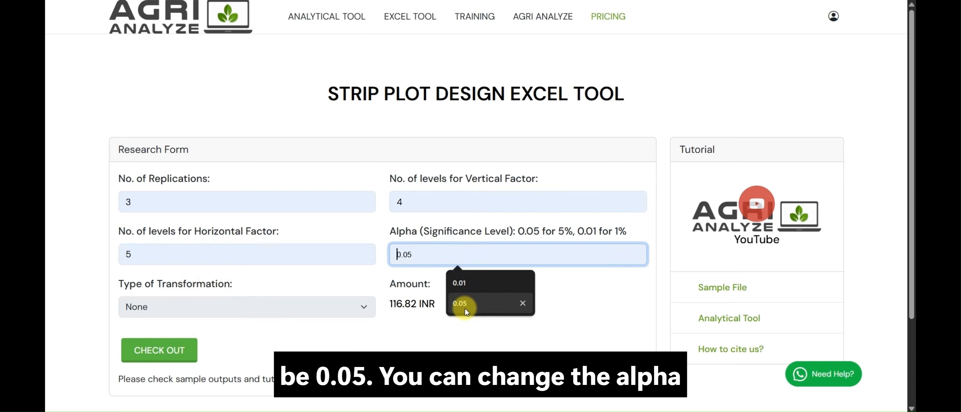
pyautogui.click(465, 308)
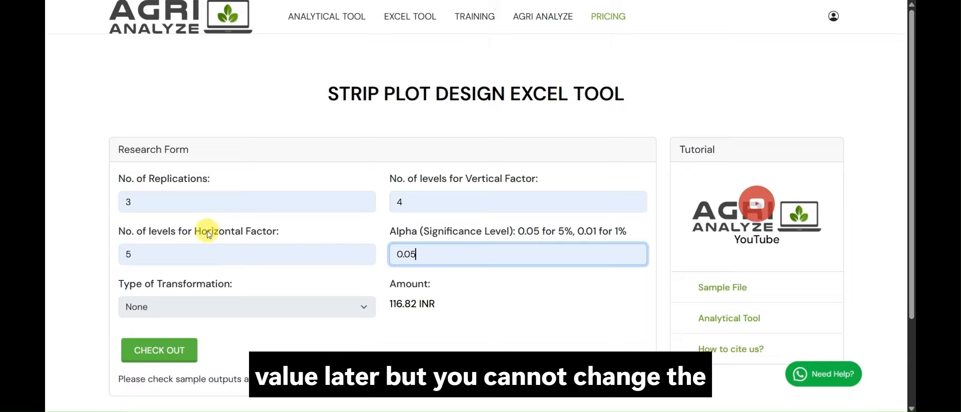
# Highlight the form's labels for Replications, Vertical Factor and Horizontal Factor in turn
pyautogui.moveTo(147, 179); pyautogui.dragTo(215, 192)
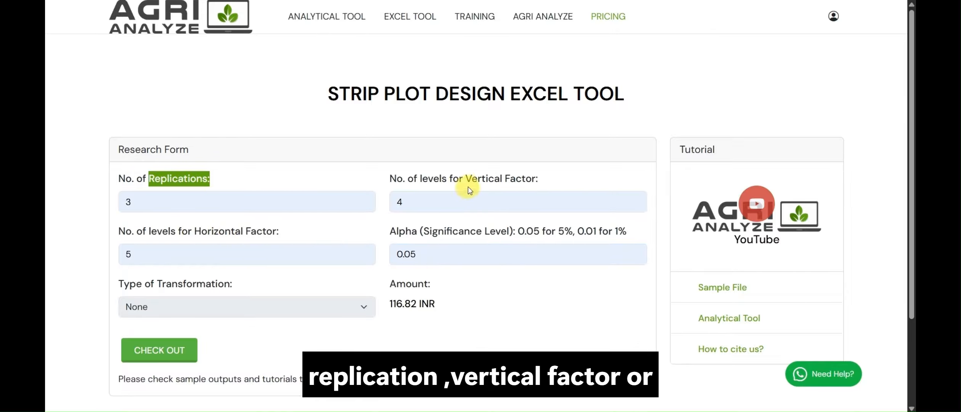
pyautogui.moveTo(466, 184); pyautogui.dragTo(535, 188)
pyautogui.moveTo(194, 231); pyautogui.dragTo(298, 243)
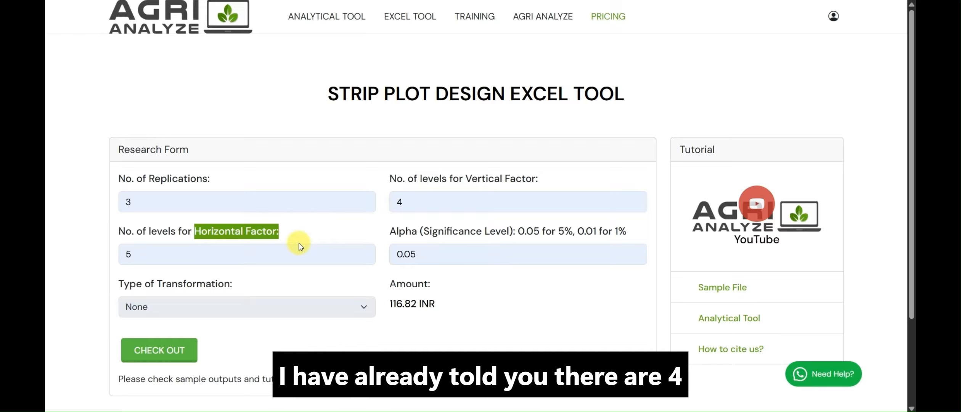
# Choose None as the type of transformation, check out the form and download the analysis report
pyautogui.scroll(-3, 299, 242)
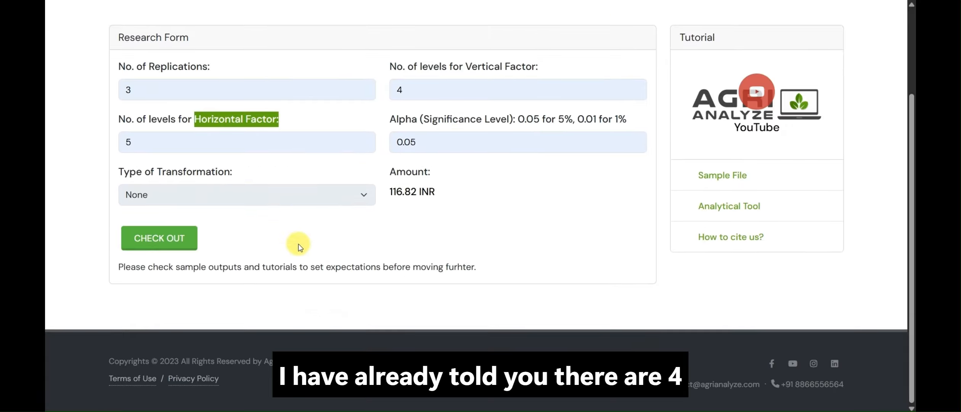
pyautogui.click(313, 200)
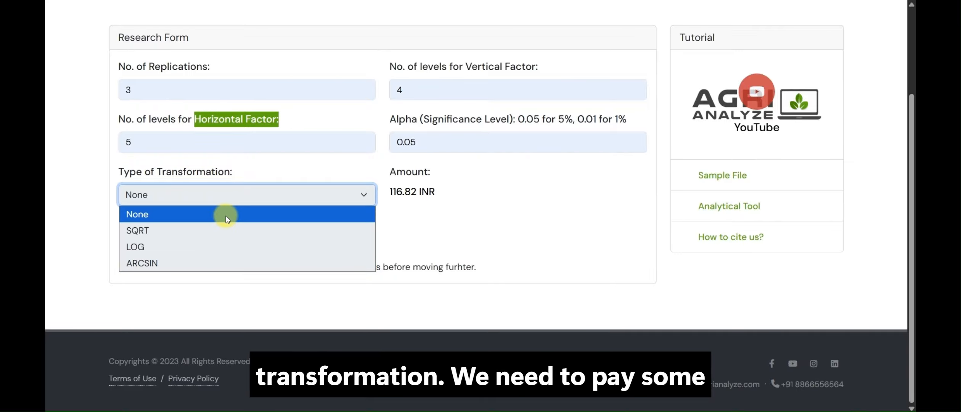
pyautogui.click(226, 215)
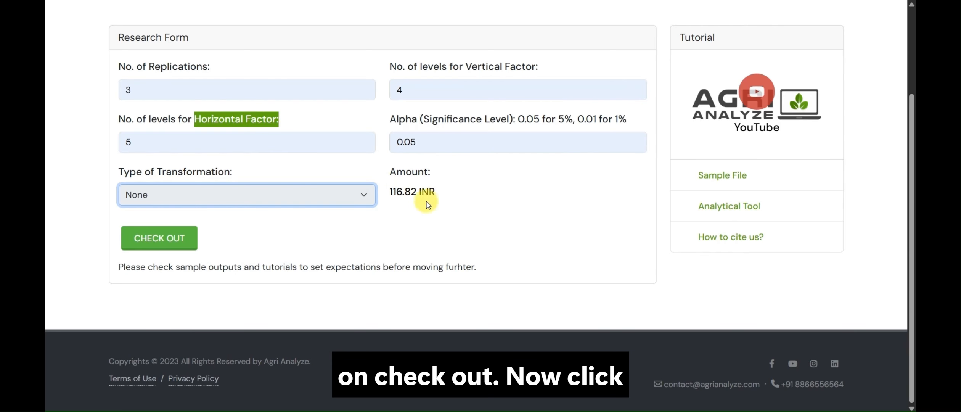
pyautogui.click(173, 238)
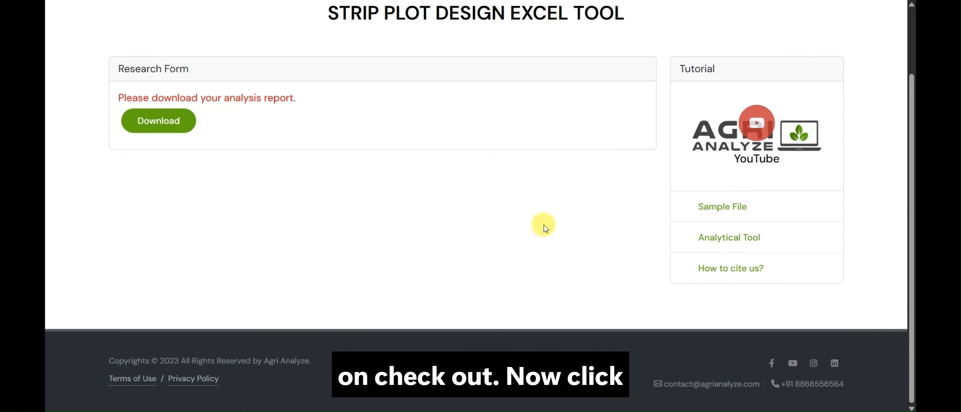
pyautogui.click(168, 129)
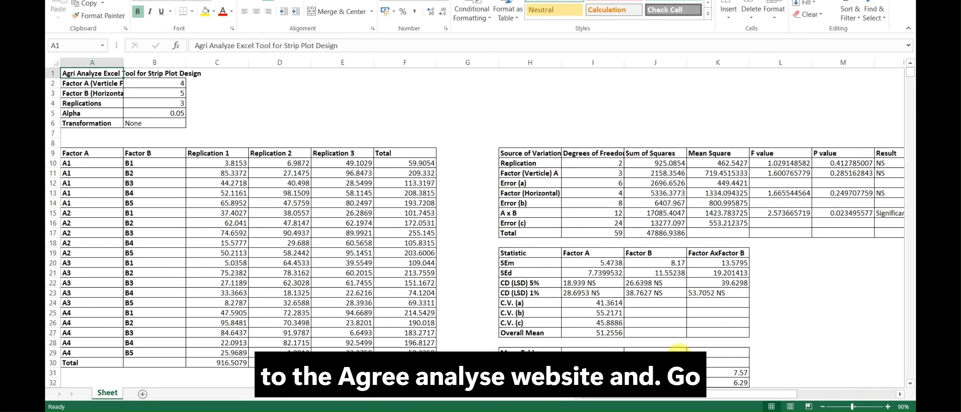
# Return to the website's blank strip plot form and enter 3 replications, 4 vertical levels, 5 horizontal levels and alpha 0.05
pyautogui.moveTo(644, 411)
pyautogui.click(643, 372)
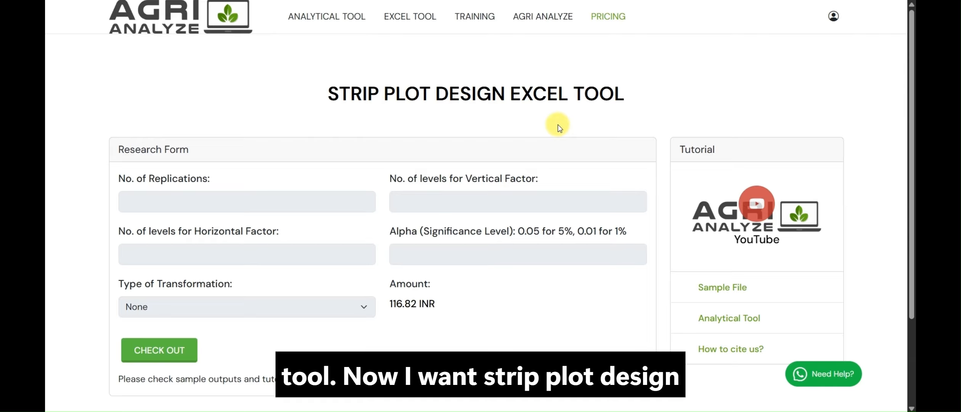
pyautogui.click(244, 199)
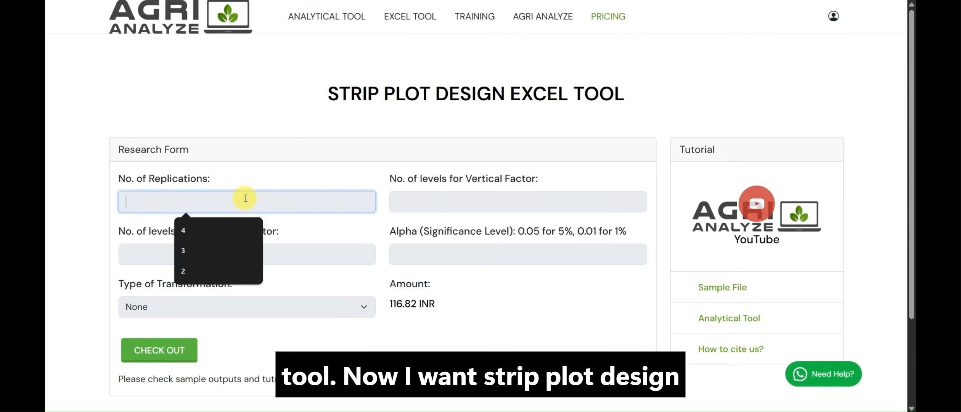
pyautogui.click(200, 251)
pyautogui.click(397, 199)
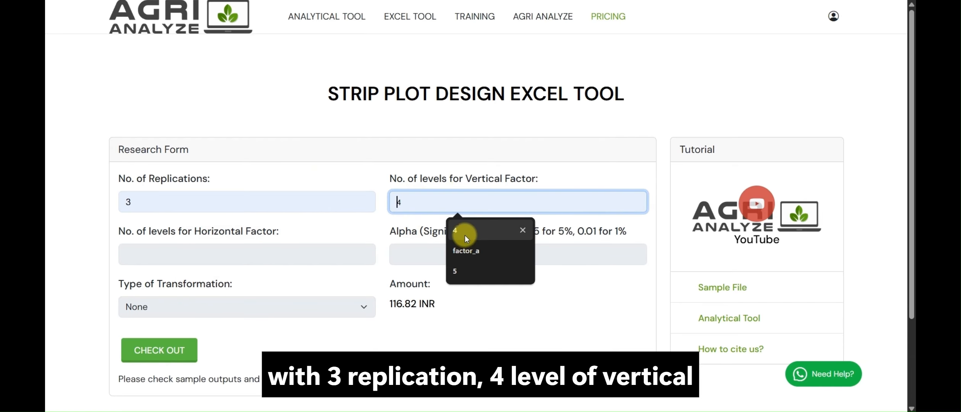
pyautogui.click(464, 239)
pyautogui.click(251, 251)
pyautogui.click(223, 286)
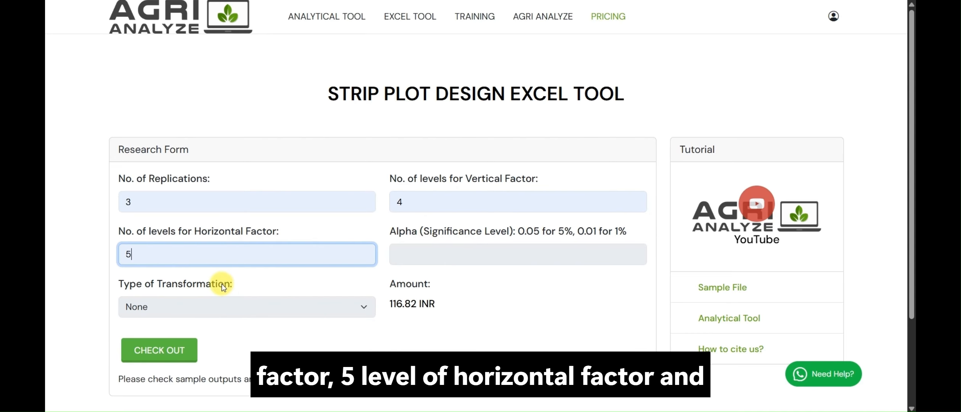
pyautogui.click(428, 257)
pyautogui.click(474, 306)
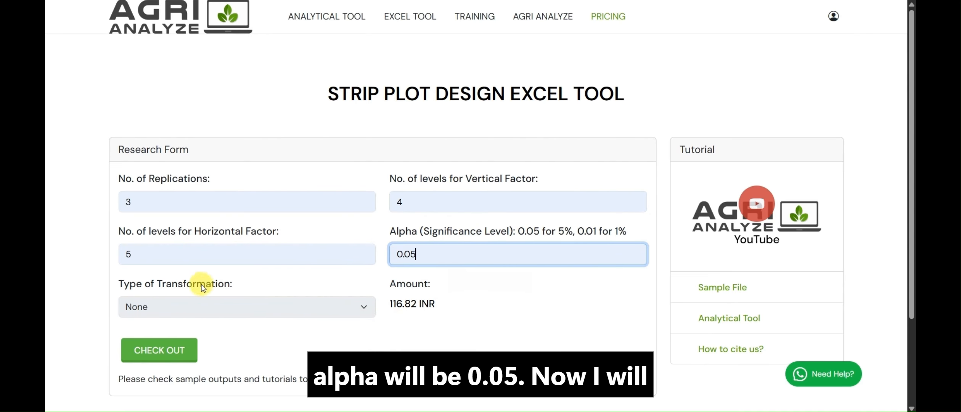
# Choose the SQRT transformation and enter 1 as its additional value for √x+1
pyautogui.click(197, 307)
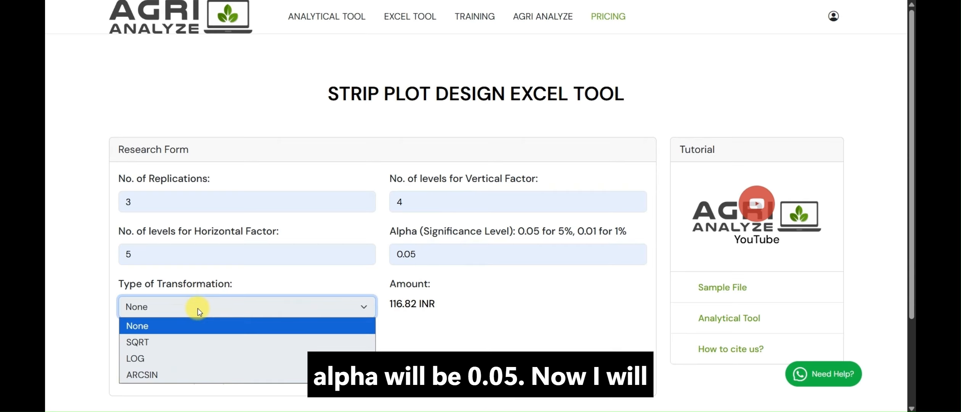
pyautogui.click(184, 342)
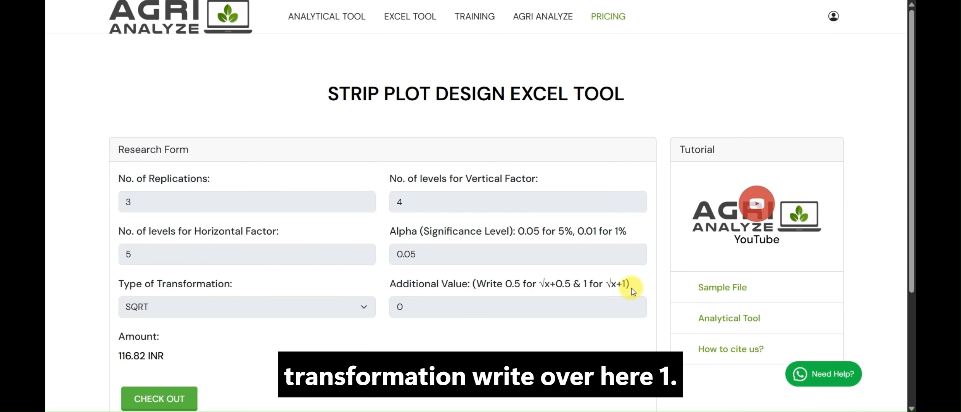
pyautogui.click(442, 306)
pyautogui.write('1')
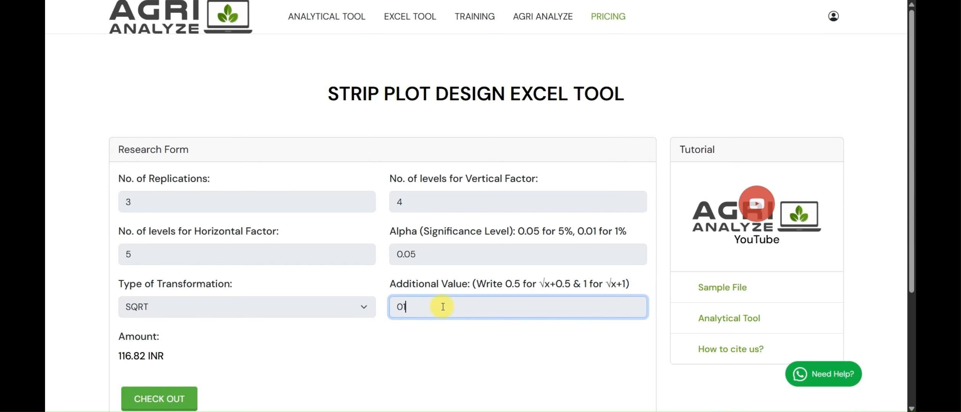
# Replace the entry for the SQRT transformation's additional value with 1
pyautogui.press('BackSpace')
pyautogui.press('BackSpace')
pyautogui.write('1')
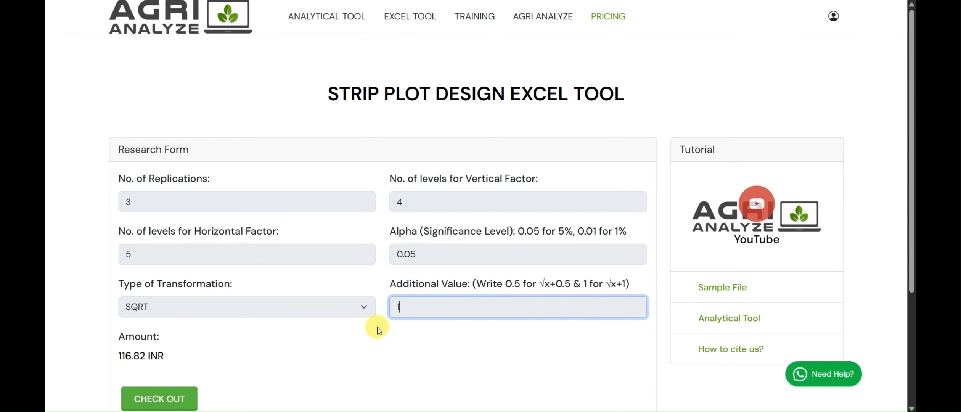
# Review the filled-in form and highlight the labels for the Vertical Factor and Horizontal Factor levels
pyautogui.scroll(-3, 377, 326)
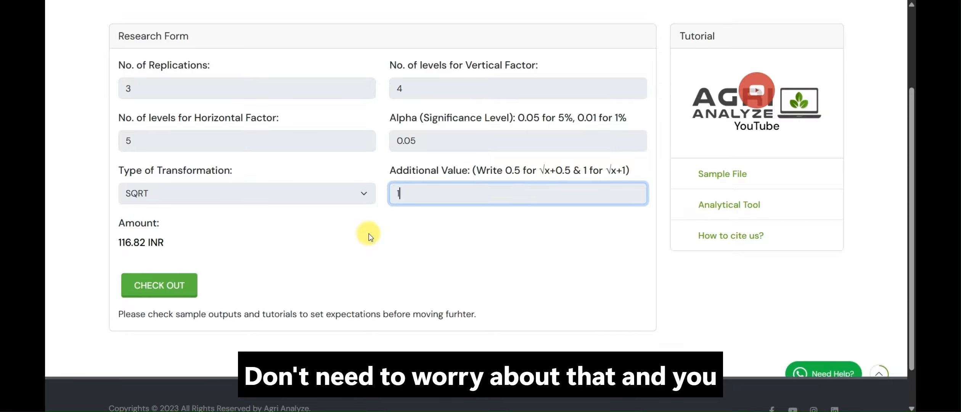
pyautogui.scroll(2, 369, 236)
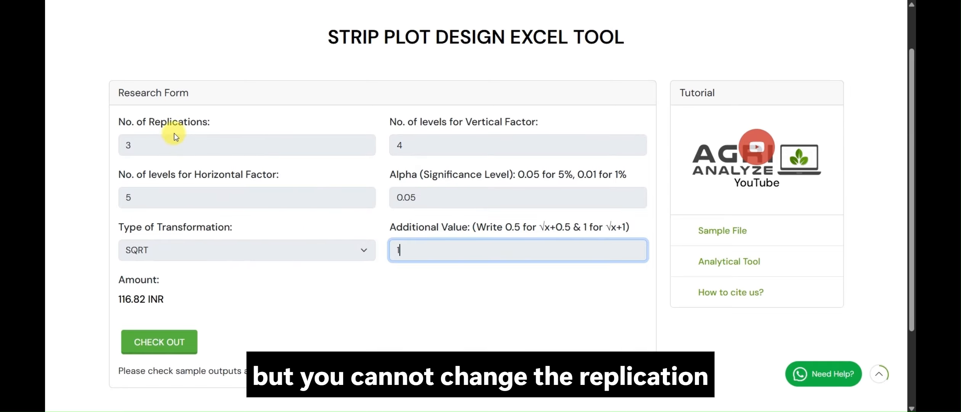
pyautogui.moveTo(453, 123); pyautogui.dragTo(525, 124)
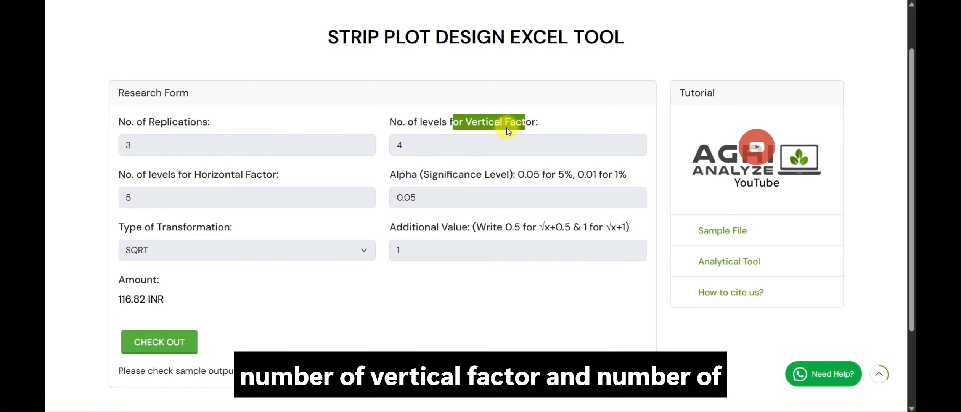
pyautogui.moveTo(168, 175); pyautogui.dragTo(291, 179)
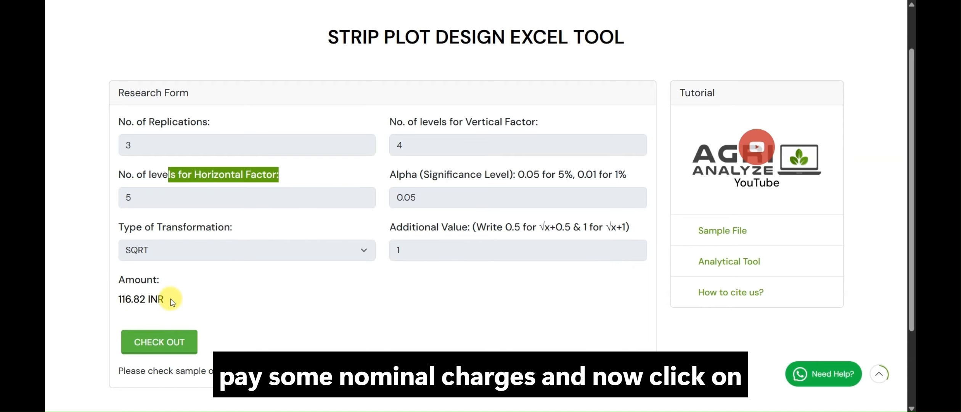
# Check out the square root transformation form and download its analysis report
pyautogui.click(176, 346)
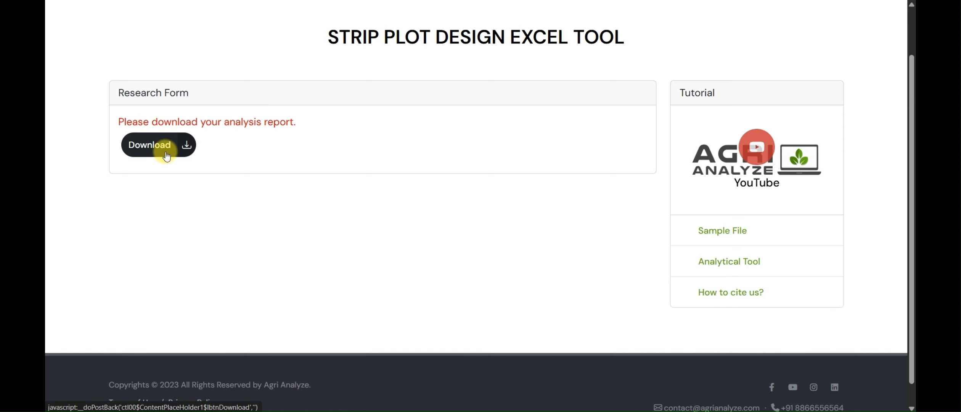
pyautogui.click(166, 154)
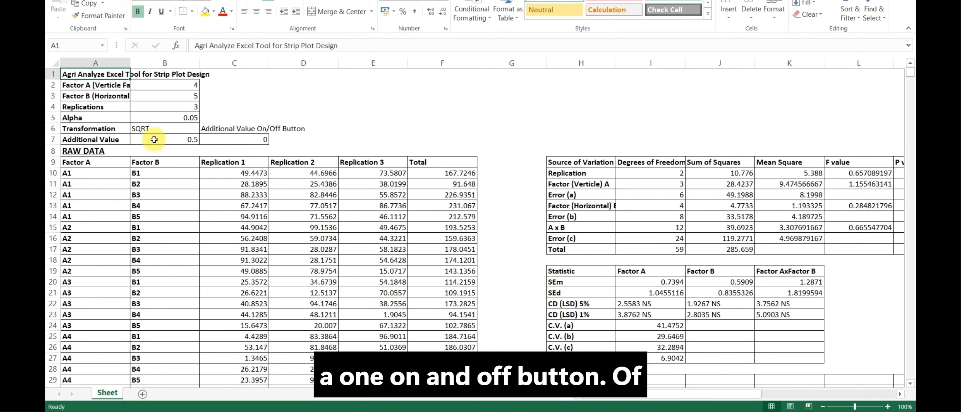
# Turn on the additional value in the downloaded workbook by setting its on/off cell C7 to 1
pyautogui.click(246, 128)
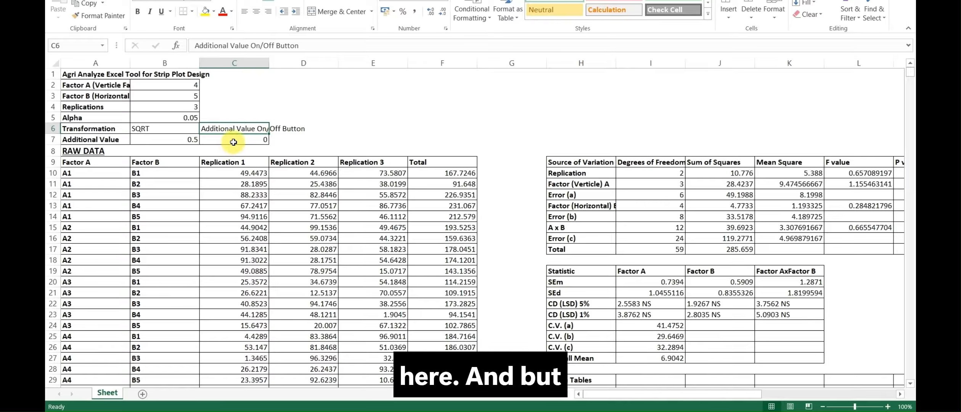
pyautogui.click(234, 142)
pyautogui.write('1')
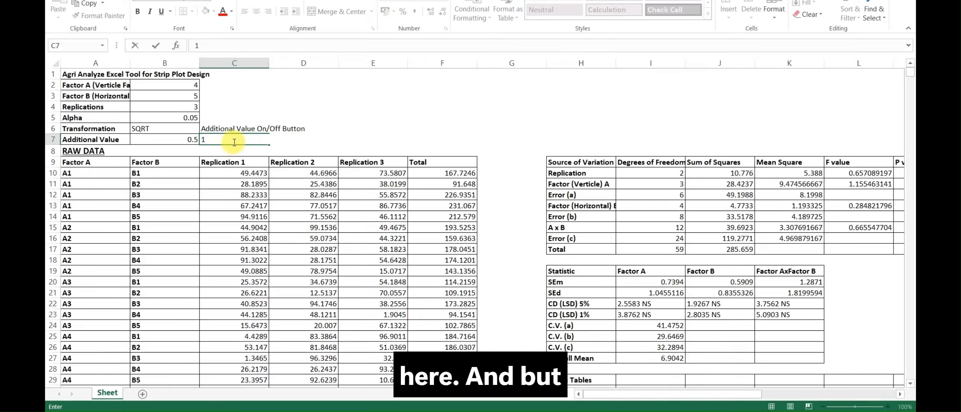
pyautogui.press('Return')
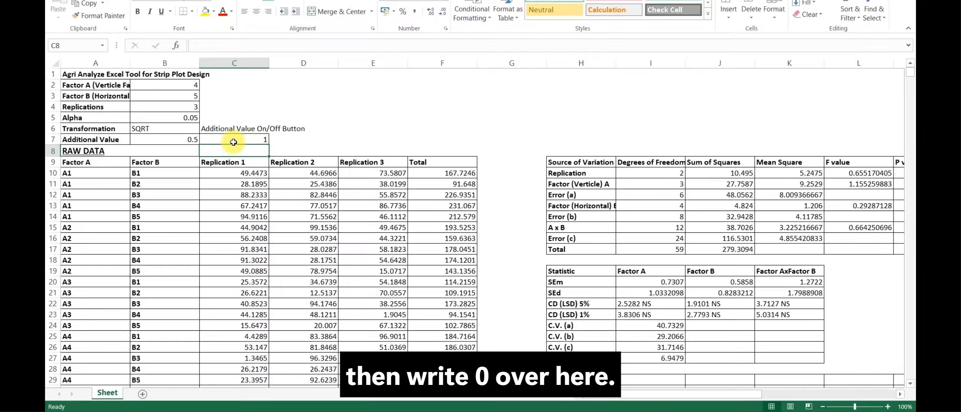
# Turn off the additional value by setting its on/off cell C7 to 0
pyautogui.click(254, 139)
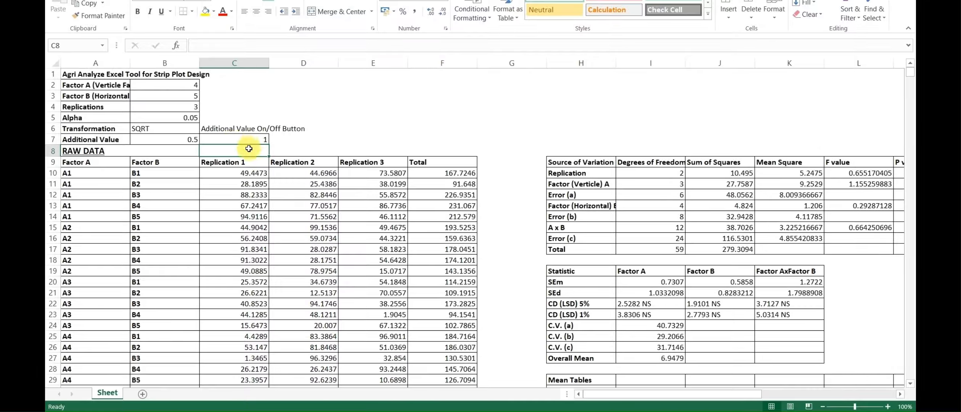
pyautogui.write('0')
pyautogui.press('Return')
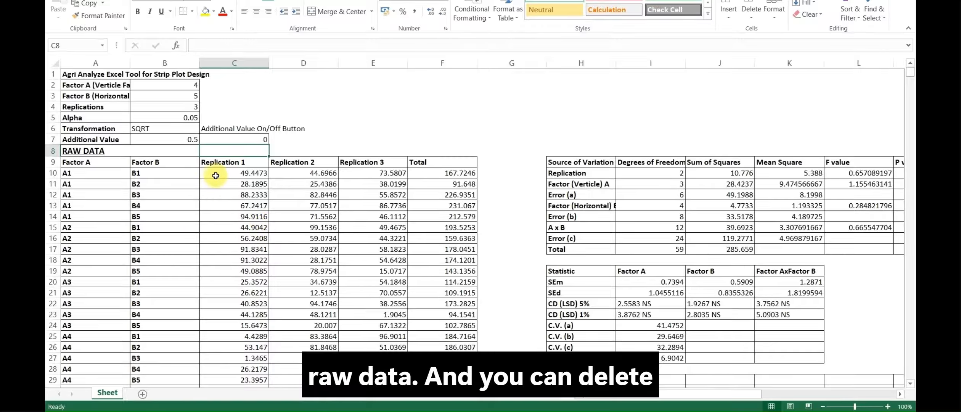
# Examine the raw data and the TRANSFORMED DATA section, including the square root formula in cell C34
pyautogui.moveTo(216, 175); pyautogui.dragTo(387, 397)
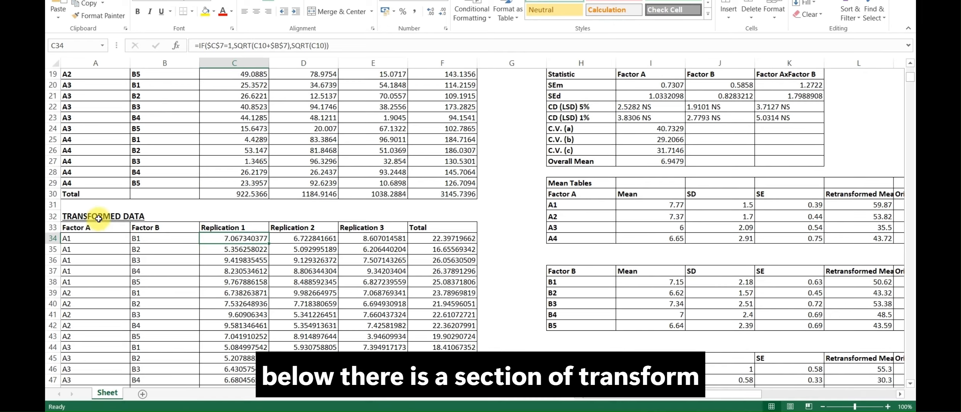
pyautogui.click(99, 218)
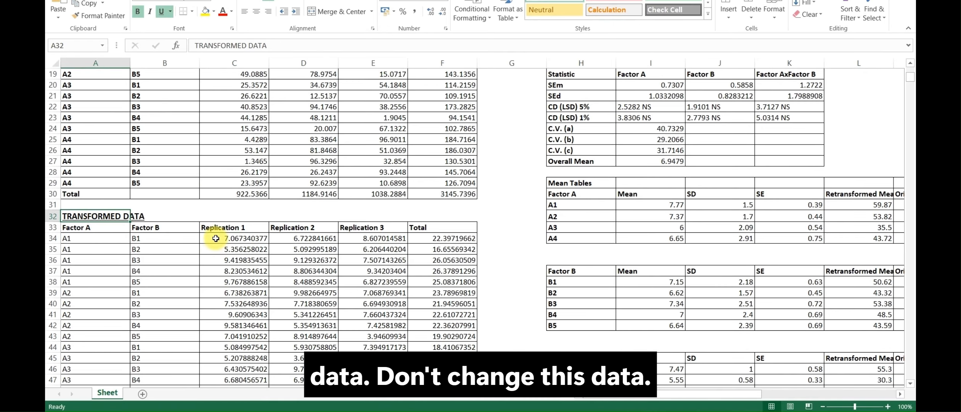
pyautogui.moveTo(215, 238); pyautogui.dragTo(296, 351)
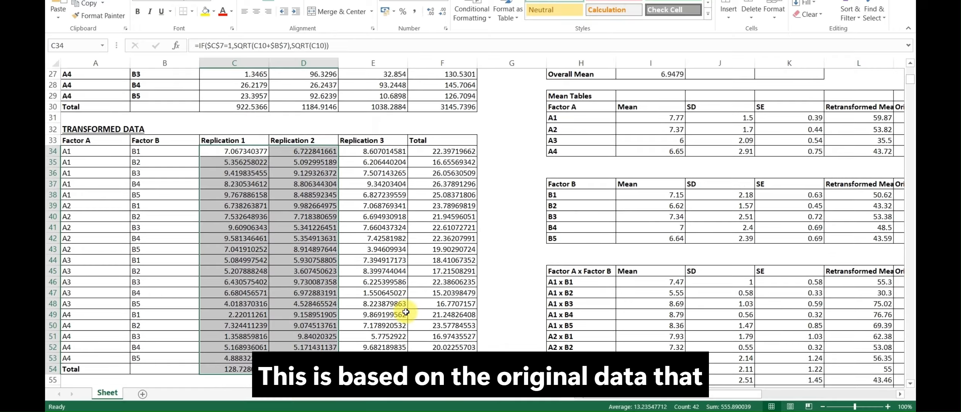
pyautogui.scroll(5, 355, 293)
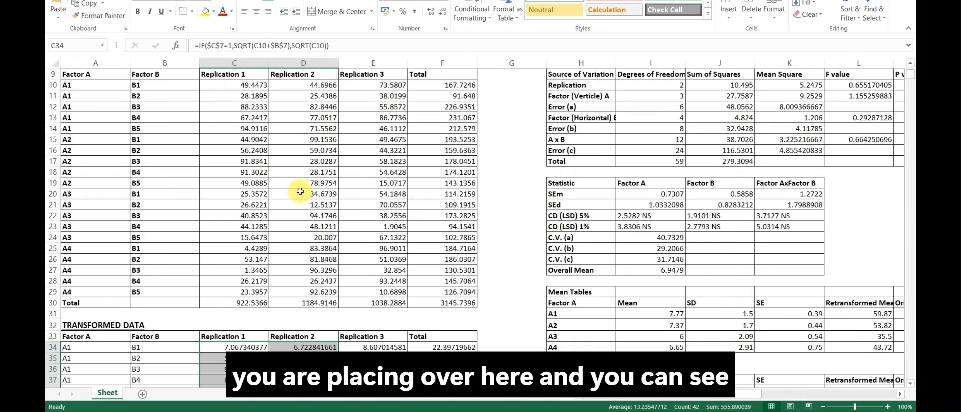
pyautogui.click(244, 346)
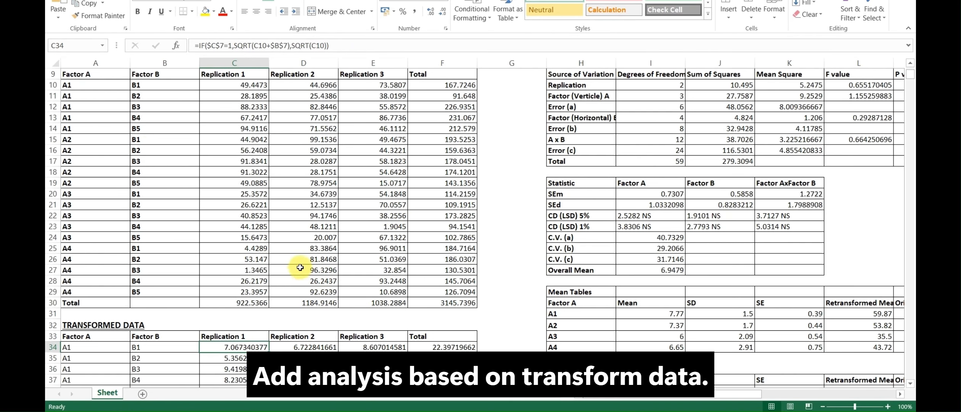
# Examine the ANOVA table, the statistics table and the mean tables for Factor A, Factor B and Factor A x Factor B
pyautogui.scroll(3, 307, 236)
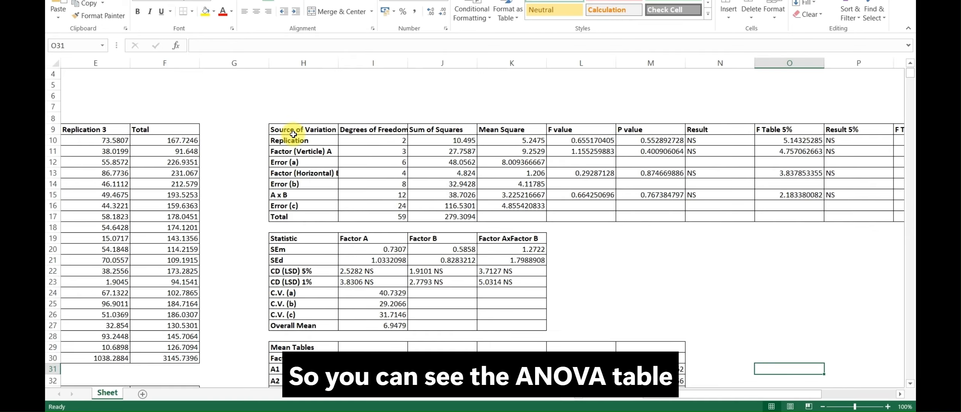
pyautogui.moveTo(288, 238); pyautogui.dragTo(530, 320)
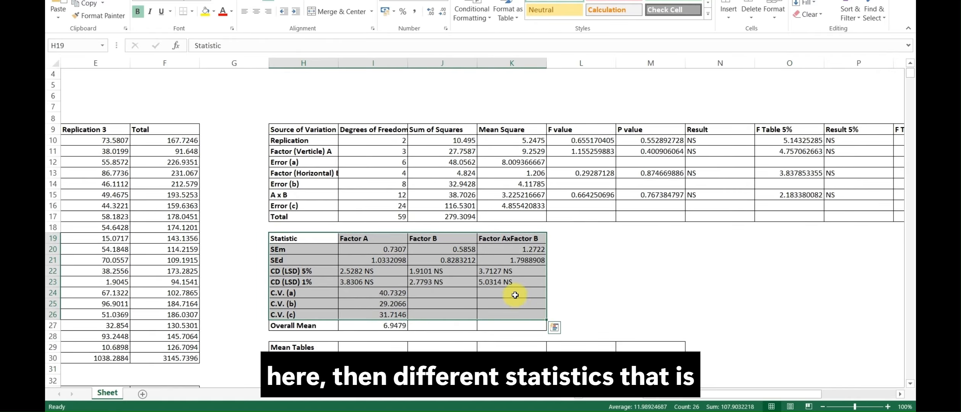
pyautogui.scroll(-3, 530, 312)
pyautogui.click(300, 247)
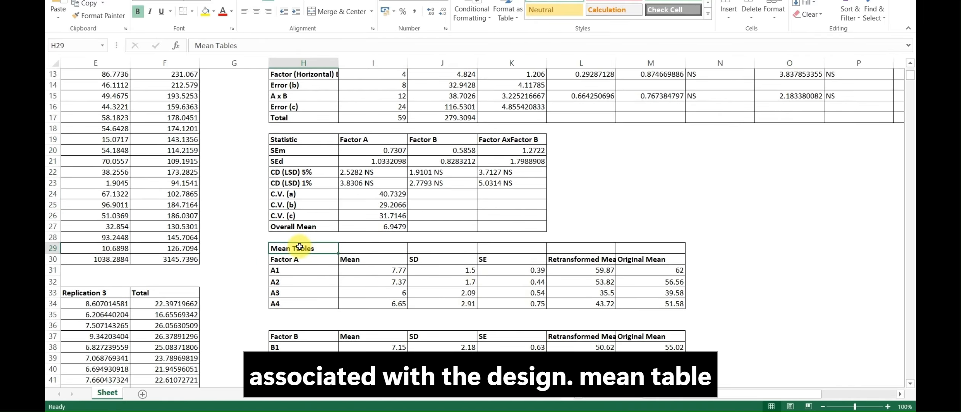
pyautogui.click(299, 258)
pyautogui.click(309, 336)
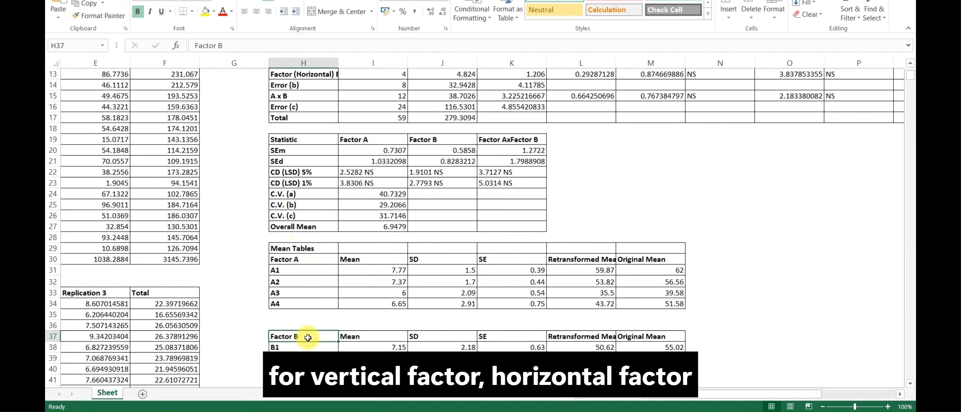
pyautogui.scroll(-2, 312, 332)
pyautogui.click(310, 357)
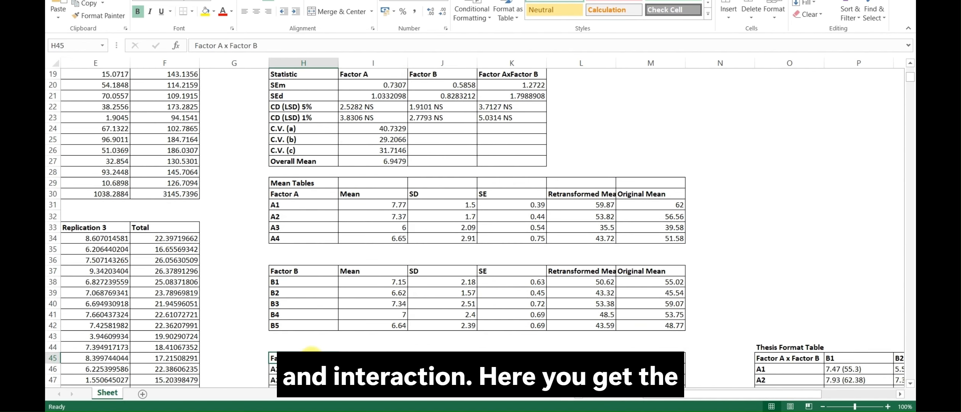
# Point out the Retransformed Mean and Original Mean columns in the Factor A mean table
pyautogui.scroll(1, 439, 219)
pyautogui.click(596, 228)
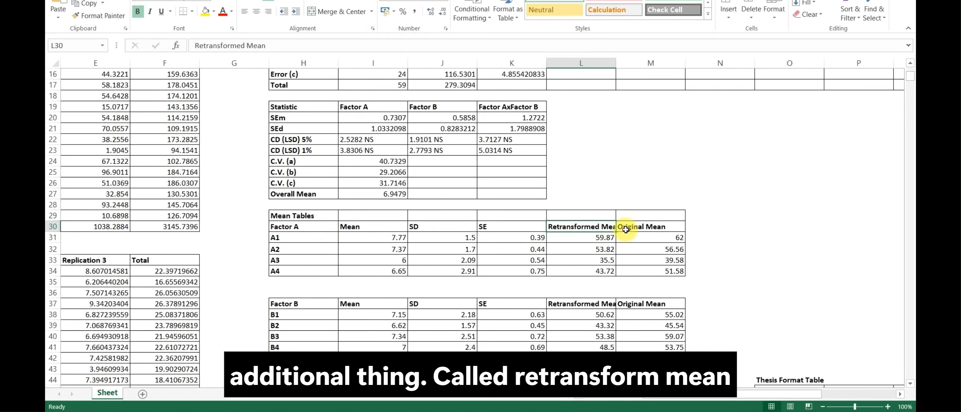
pyautogui.click(646, 228)
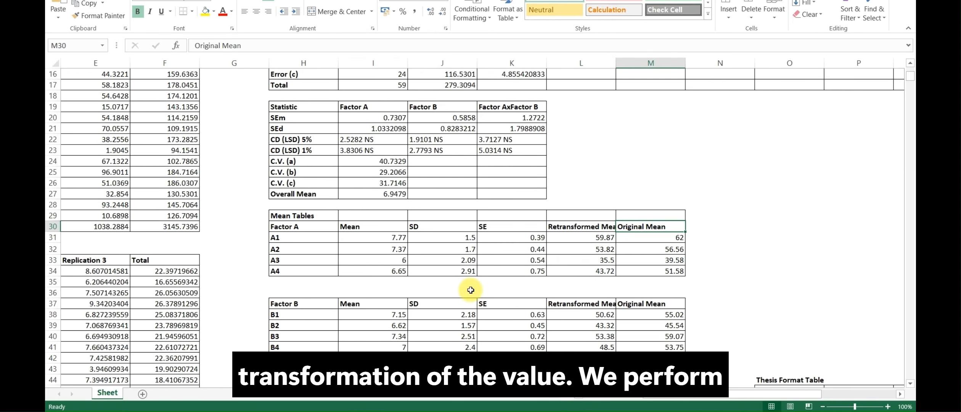
# Square the transformed mean of level A1 in cell N31 with the formula =I31^2
pyautogui.click(403, 239)
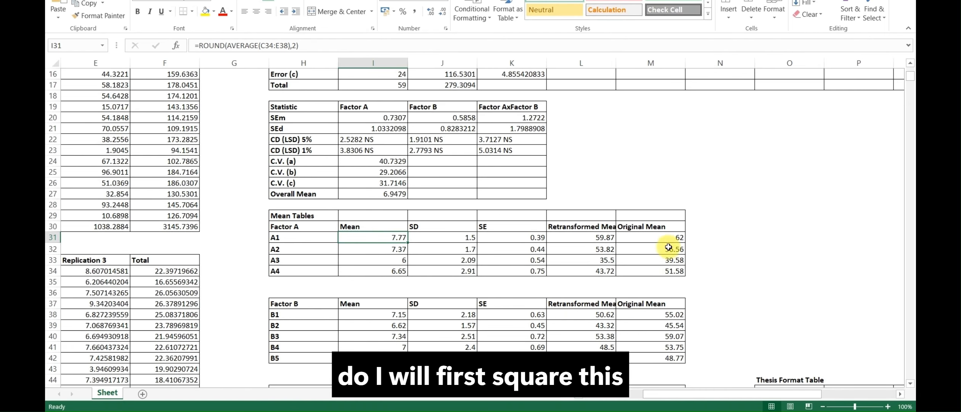
pyautogui.click(695, 237)
pyautogui.write('=')
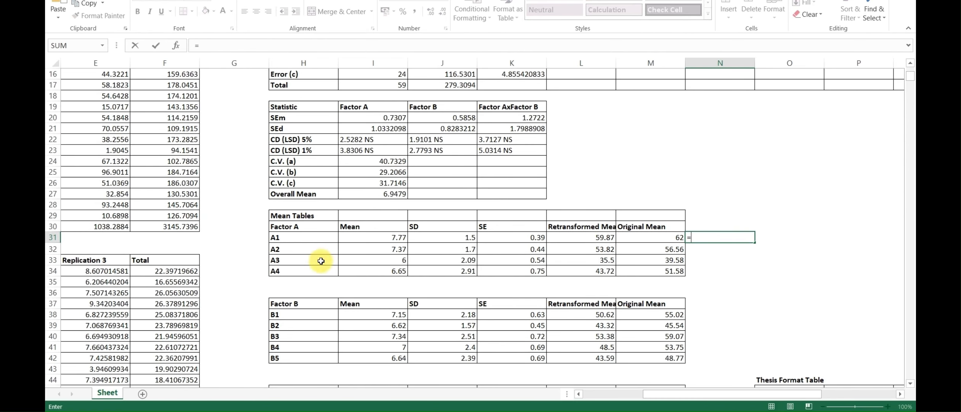
pyautogui.click(398, 239)
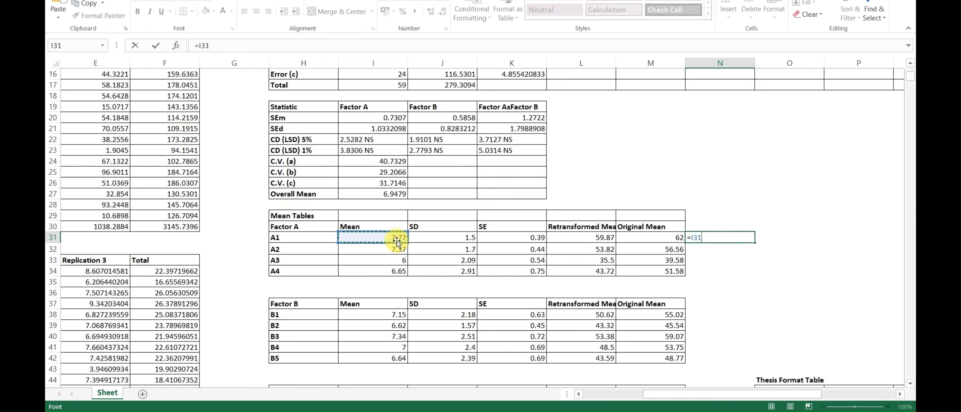
pyautogui.write('^')
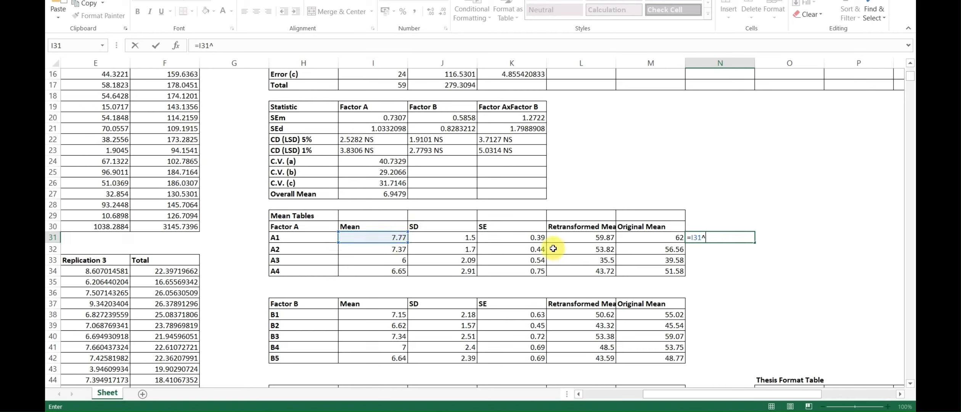
pyautogui.write('2')
pyautogui.press('Return')
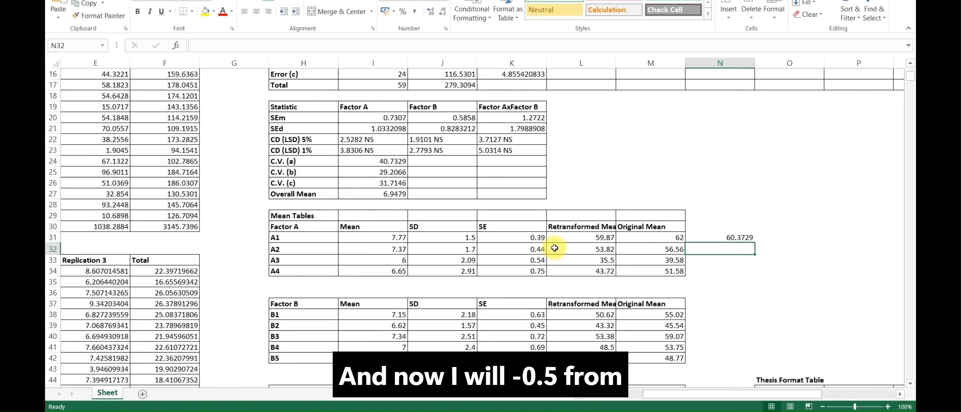
# Subtract 0.5 from the squared mean in cell O31 with the formula =N31-0.5
pyautogui.click(777, 237)
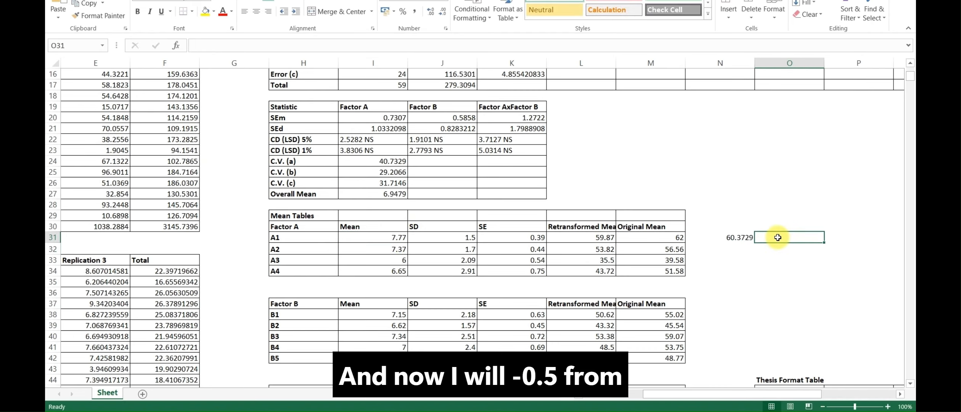
pyautogui.write('=')
pyautogui.click(736, 238)
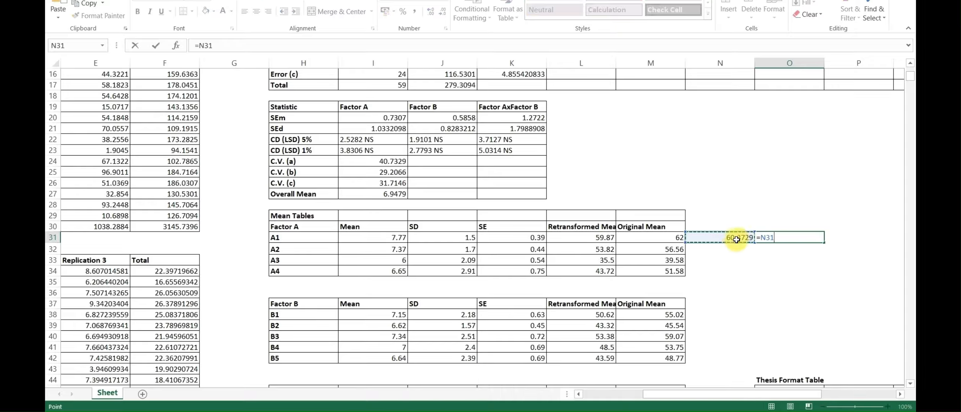
pyautogui.write('-0.5')
pyautogui.press('Return')
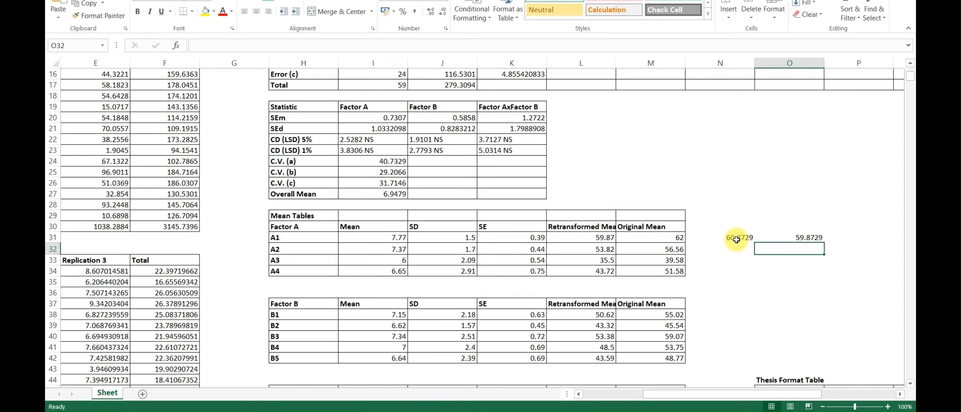
# Compare the Retransformed Mean of A1 in cell L31 with the manual calculation in cell O31
pyautogui.click(590, 238)
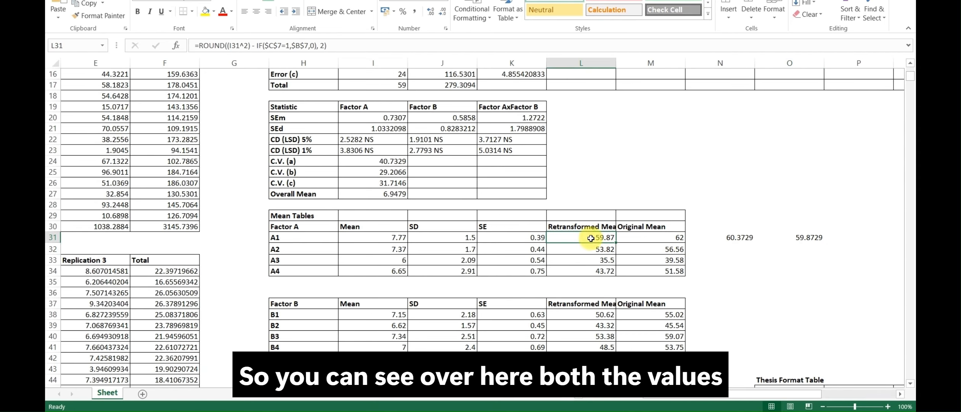
pyautogui.click(804, 238)
pyautogui.click(592, 237)
pyautogui.click(802, 237)
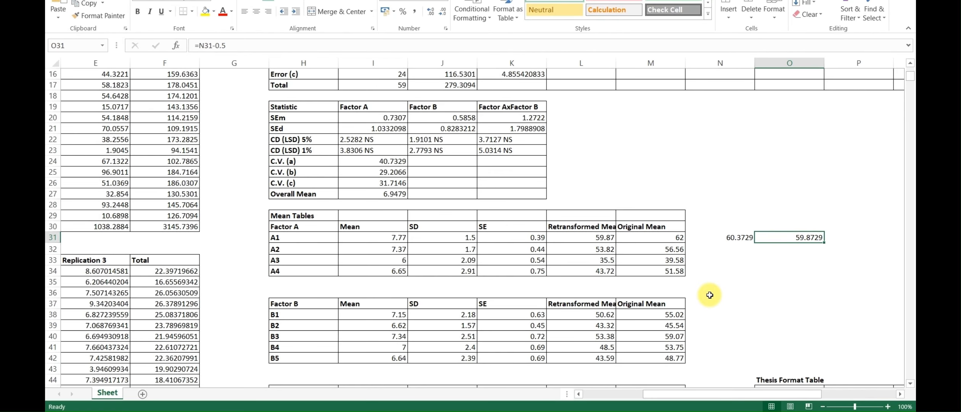
pyautogui.click(578, 237)
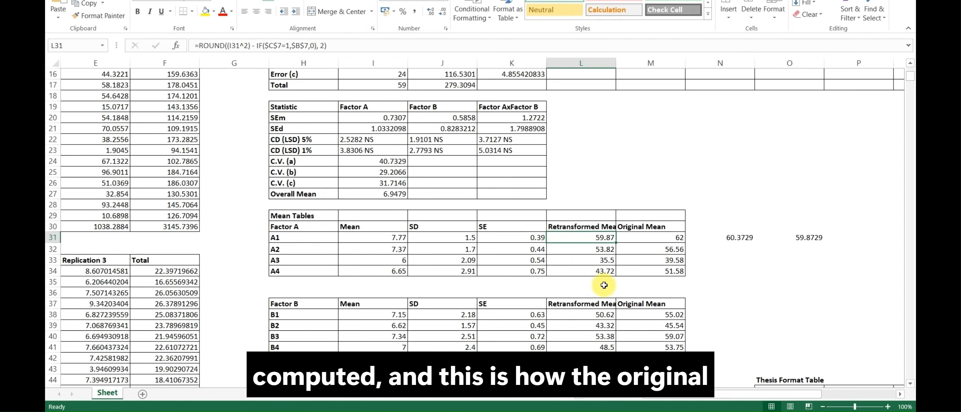
# Point out the Original Mean column in the Factor A, Factor B and Factor A x Factor B mean tables
pyautogui.click(648, 228)
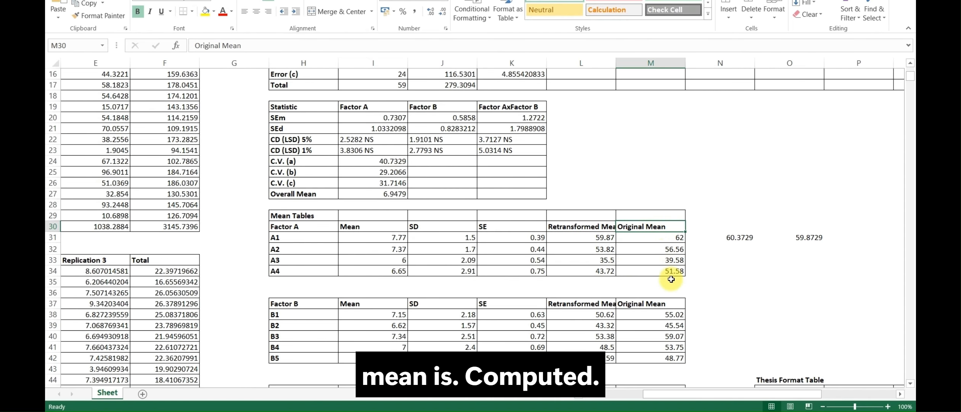
pyautogui.scroll(-5, 624, 320)
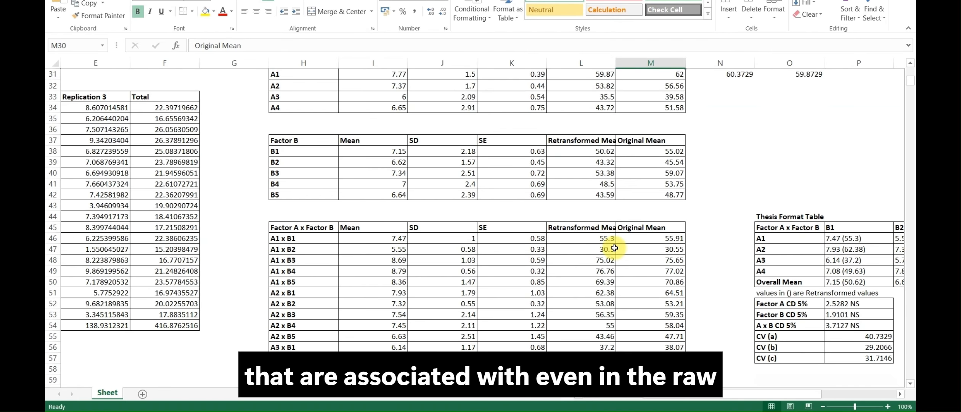
pyautogui.scroll(1, 614, 247)
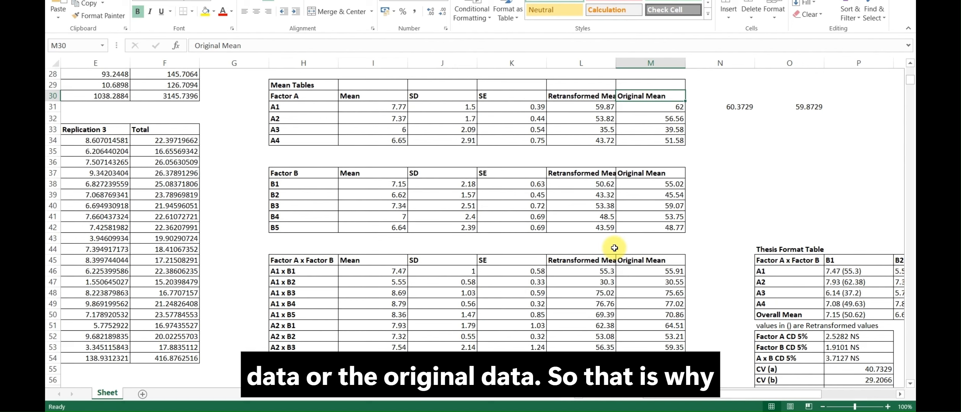
# Examine the Thesis Format Table with its transformed and retransformed means, CD 5% and CV rows
pyautogui.scroll(-2, 614, 248)
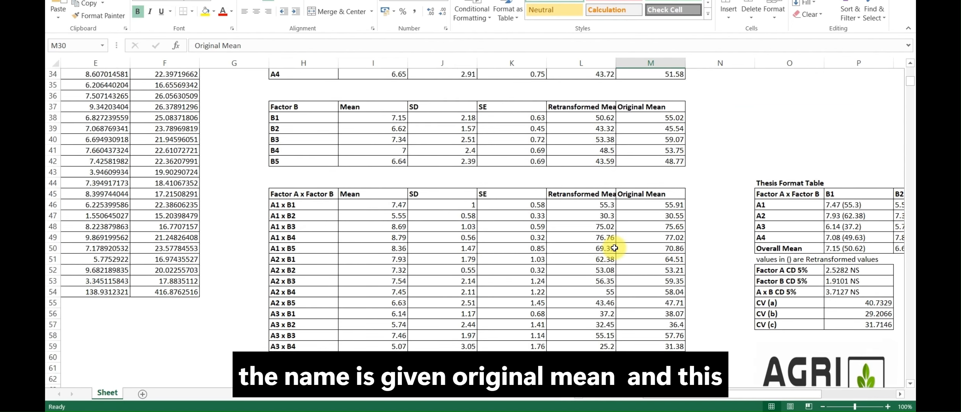
pyautogui.hscroll(3, 708, 397)
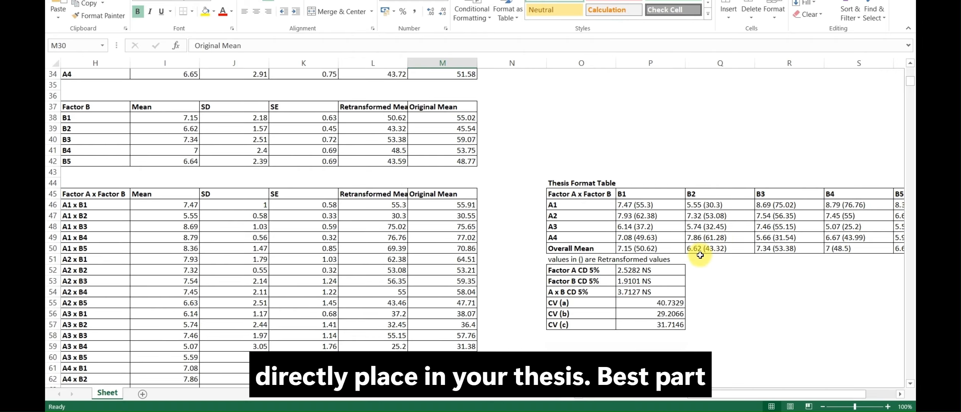
pyautogui.scroll(-2, 707, 237)
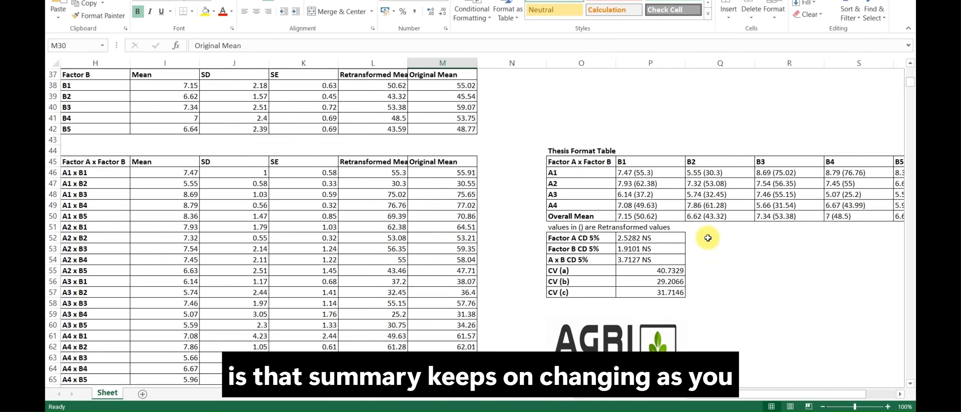